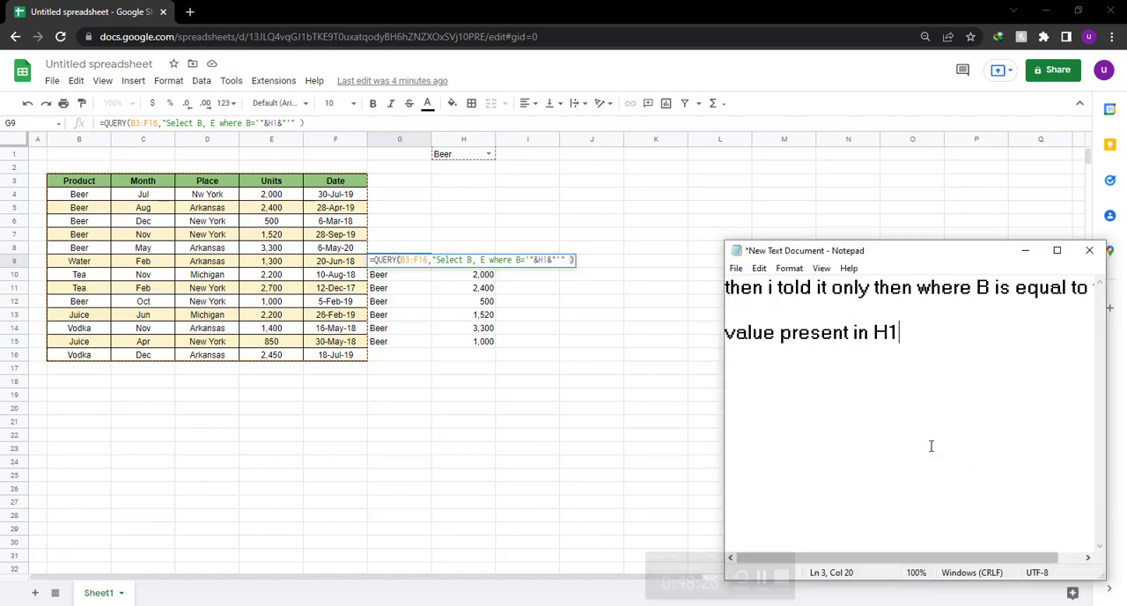
Replace the Notepad text with "now i will tell you about label function inside query function", with "query function" on a separate line.
{"action": "left_click_drag", "start_coordinate": [898, 333], "coordinate": [809, 333]}
{"action": "left_click_drag", "start_coordinate": [782, 373], "coordinate": [718, 294]}
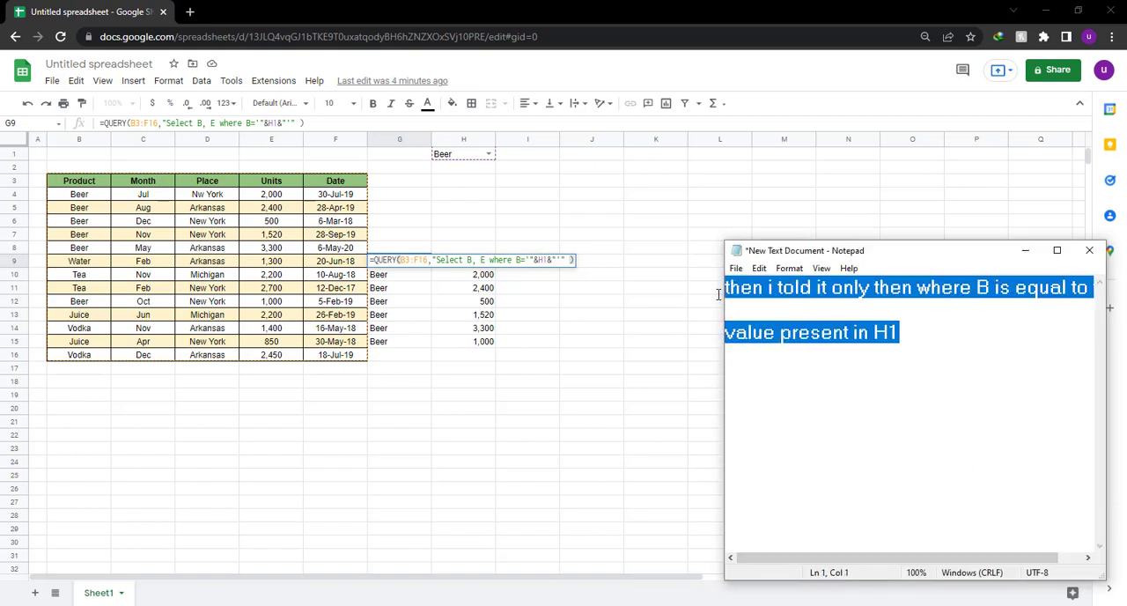
{"action": "key", "text": "BackSpace"}
{"action": "type", "text": "now"}
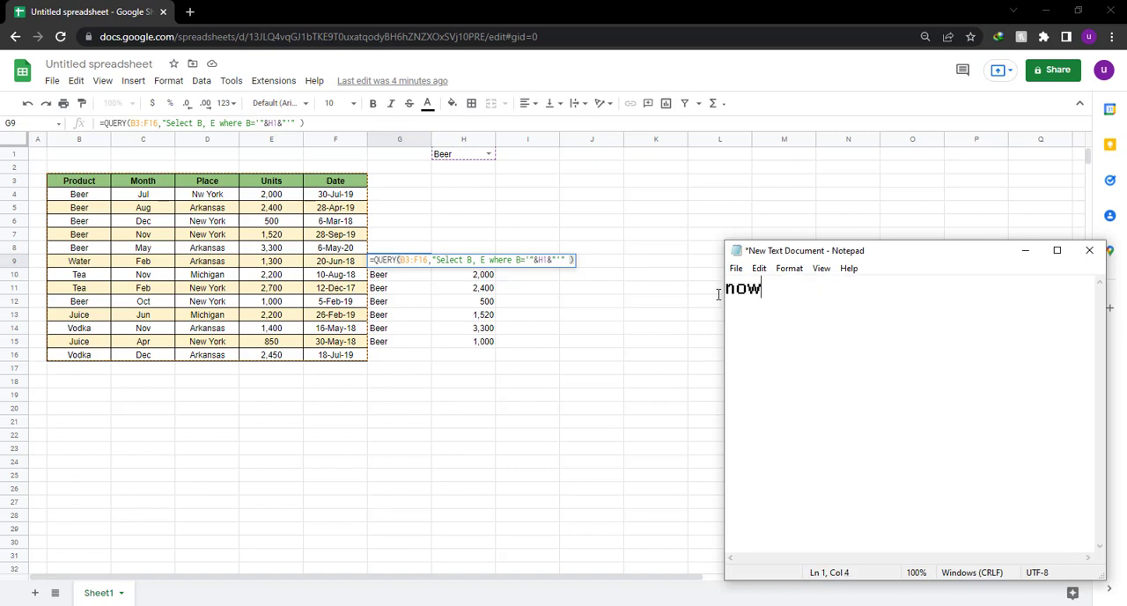
{"action": "type", "text": " i will tell y"}
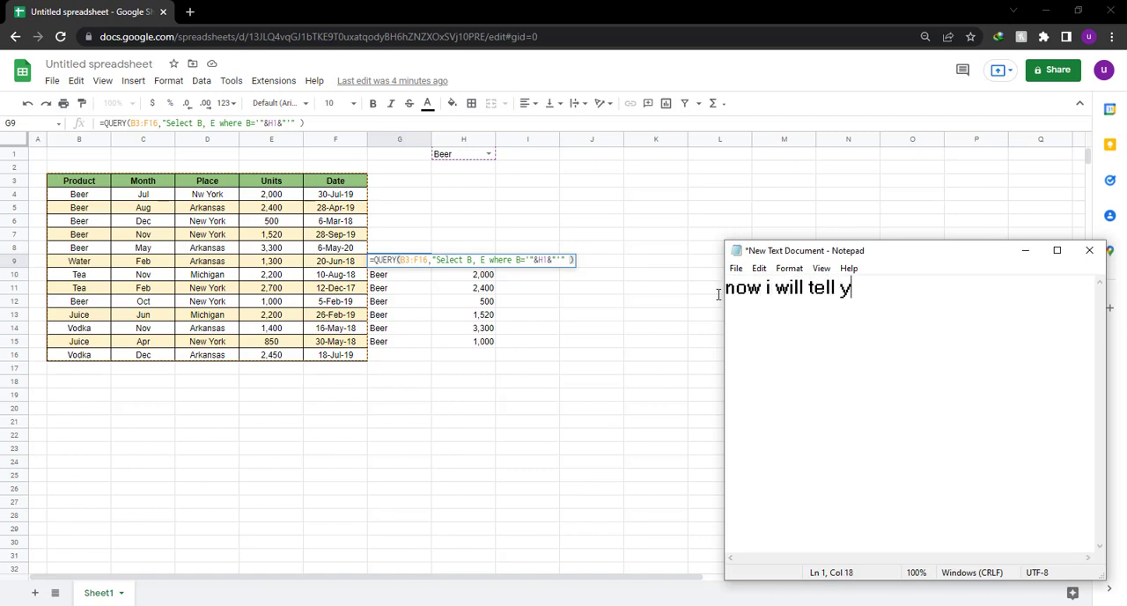
{"action": "type", "text": "ou about l"}
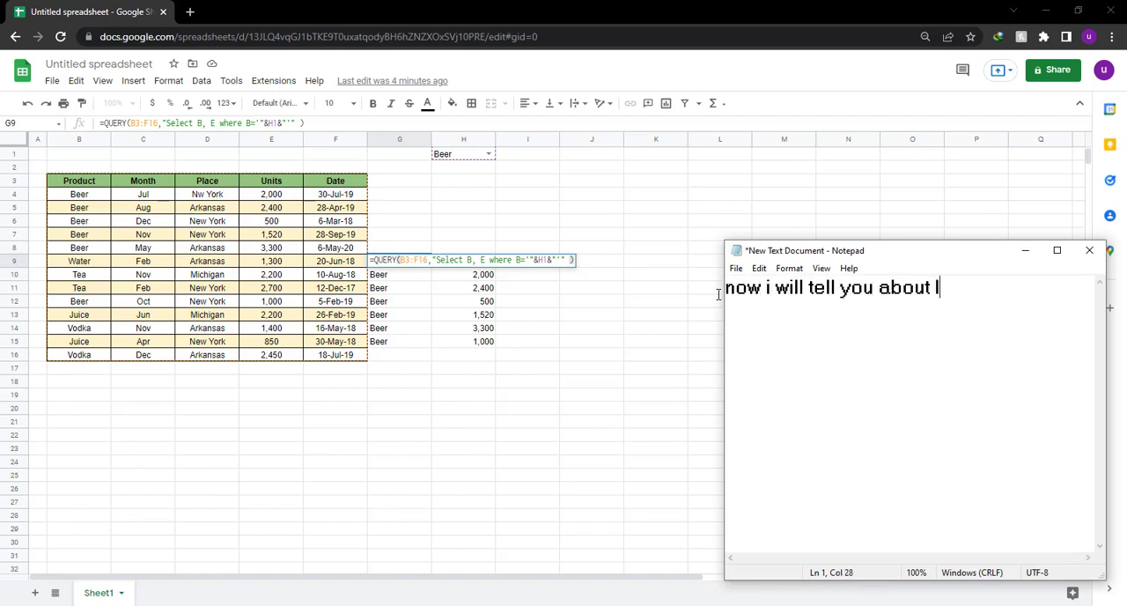
{"action": "type", "text": "abel funct"}
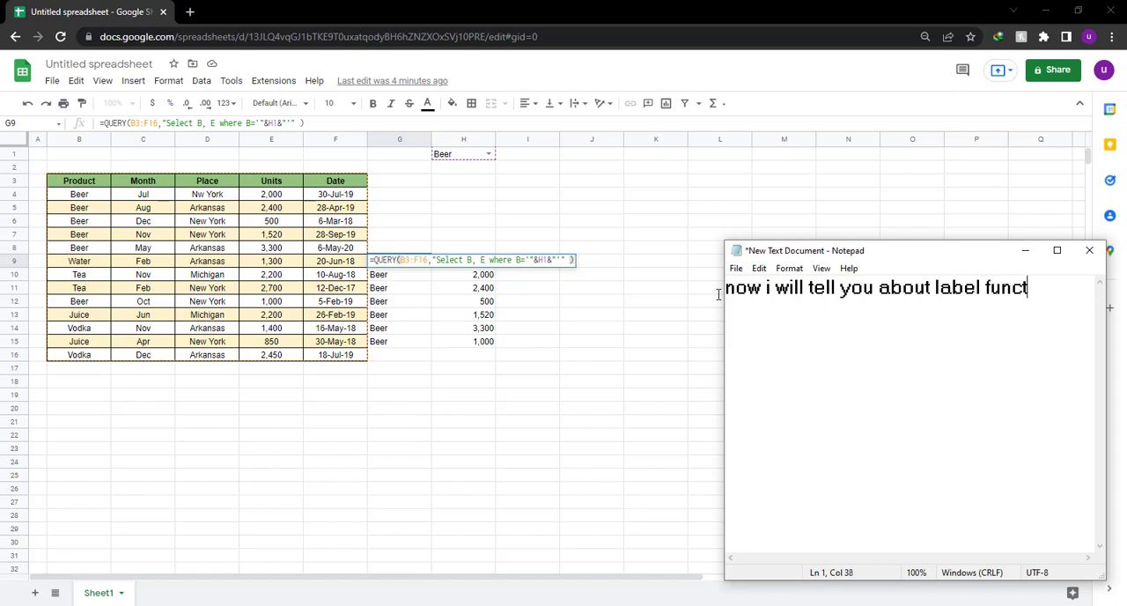
{"action": "type", "text": "ion inside h"}
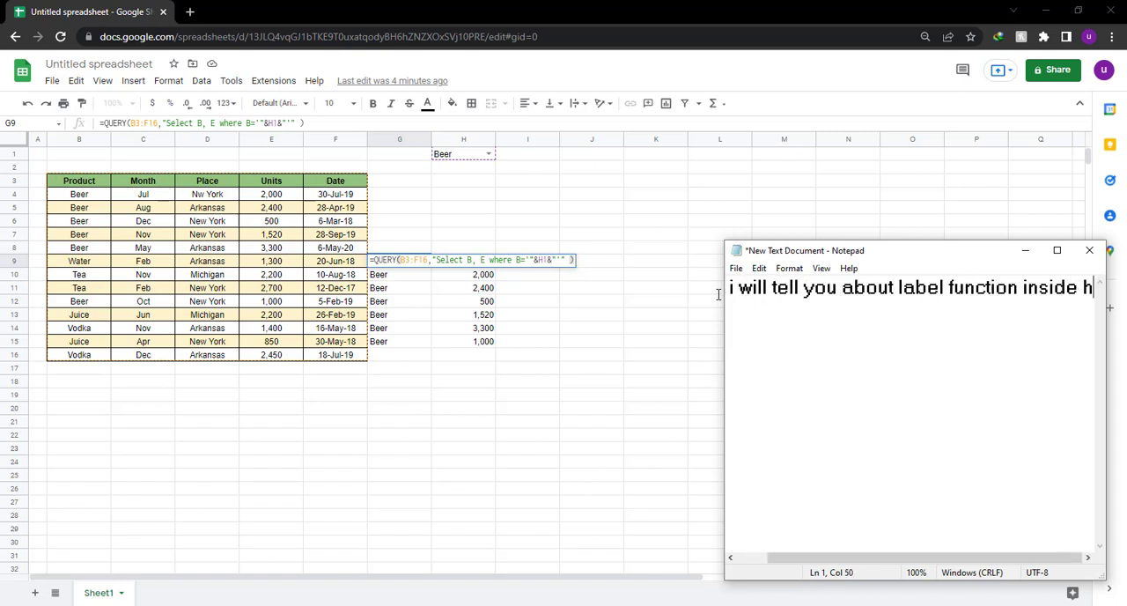
{"action": "key", "text": "BackSpace"}
{"action": "key", "text": "Return"}
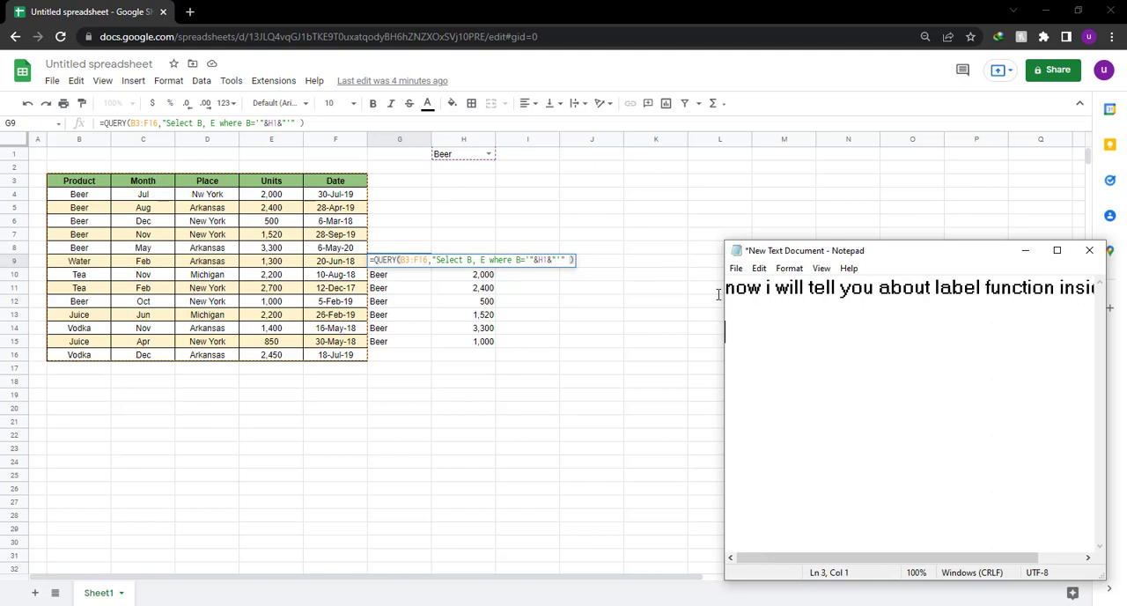
{"action": "type", "text": "query func"}
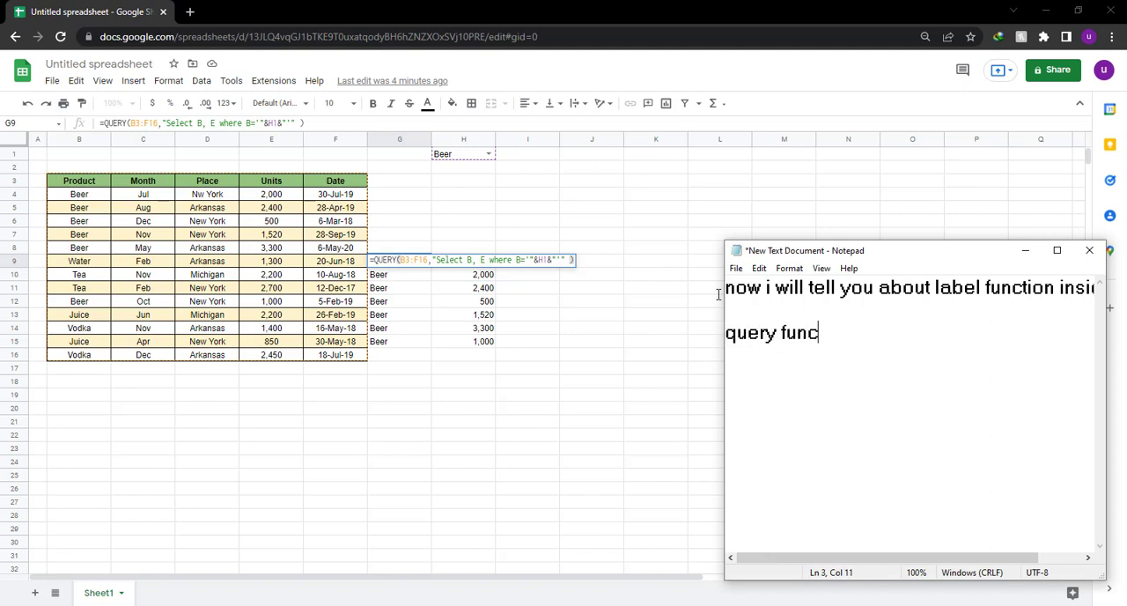
{"action": "type", "text": "tion"}
Replace the note with "labels allows you to give new headers to different columns", placing "columns" on a separate line.
{"action": "key", "text": "ctrl+a"}
{"action": "key", "text": "BackSpace"}
{"action": "type", "text": "lab"}
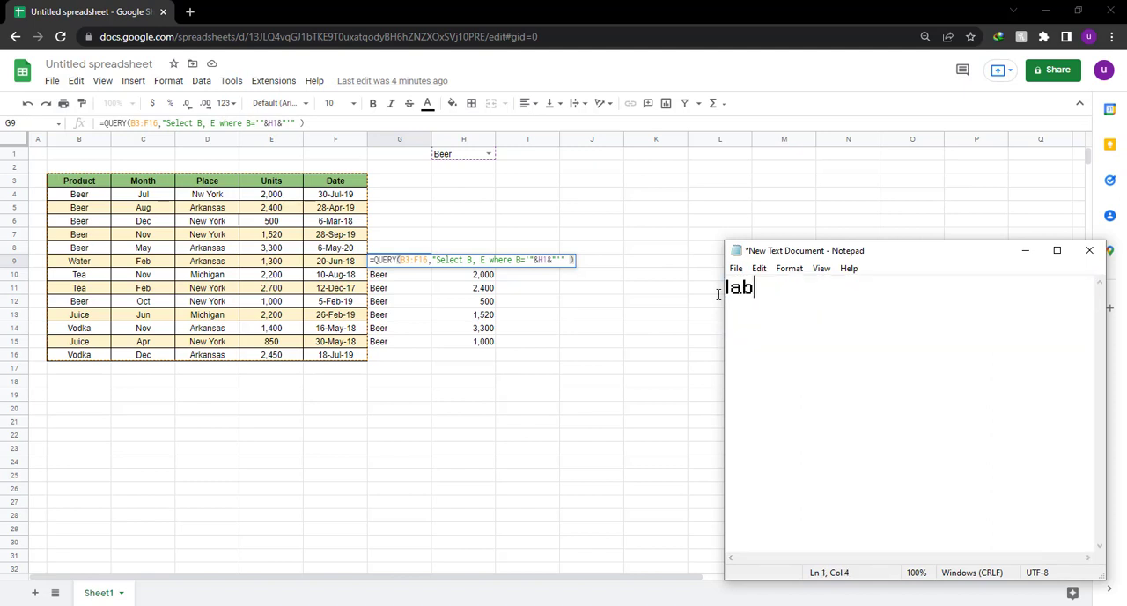
{"action": "type", "text": "els allows "}
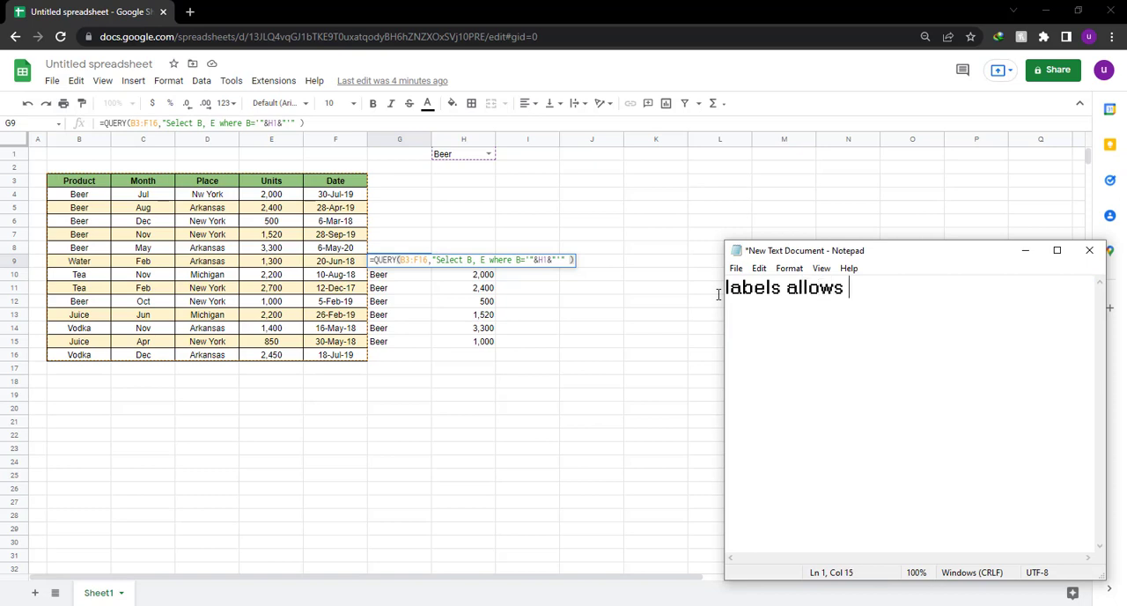
{"action": "type", "text": "you to give ne"}
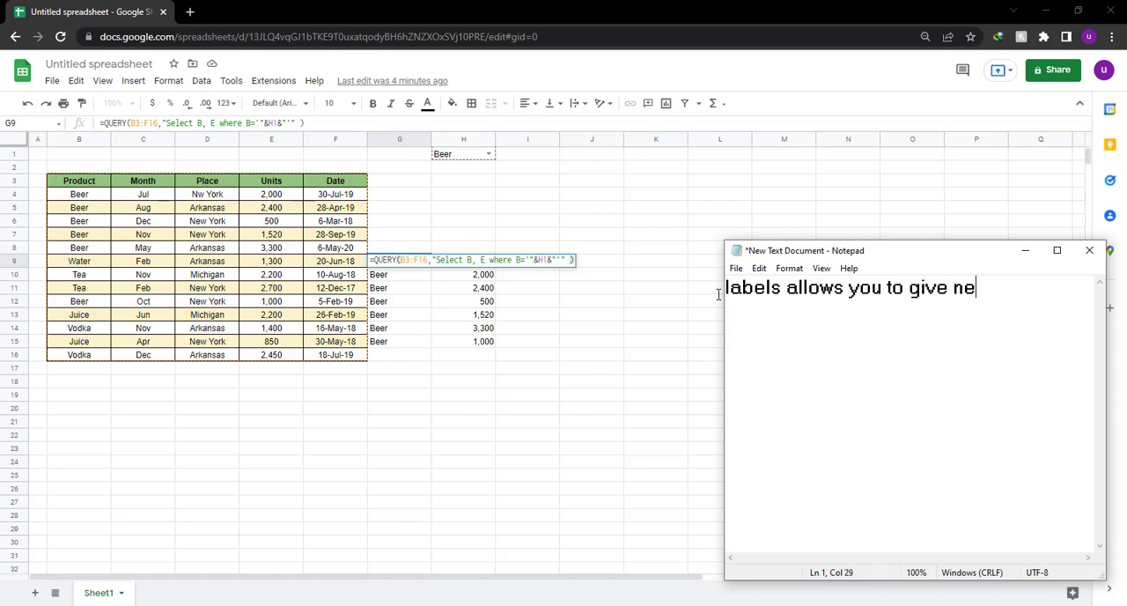
{"action": "type", "text": "w heas"}
{"action": "key", "text": "BackSpace"}
{"action": "type", "text": "ders to "}
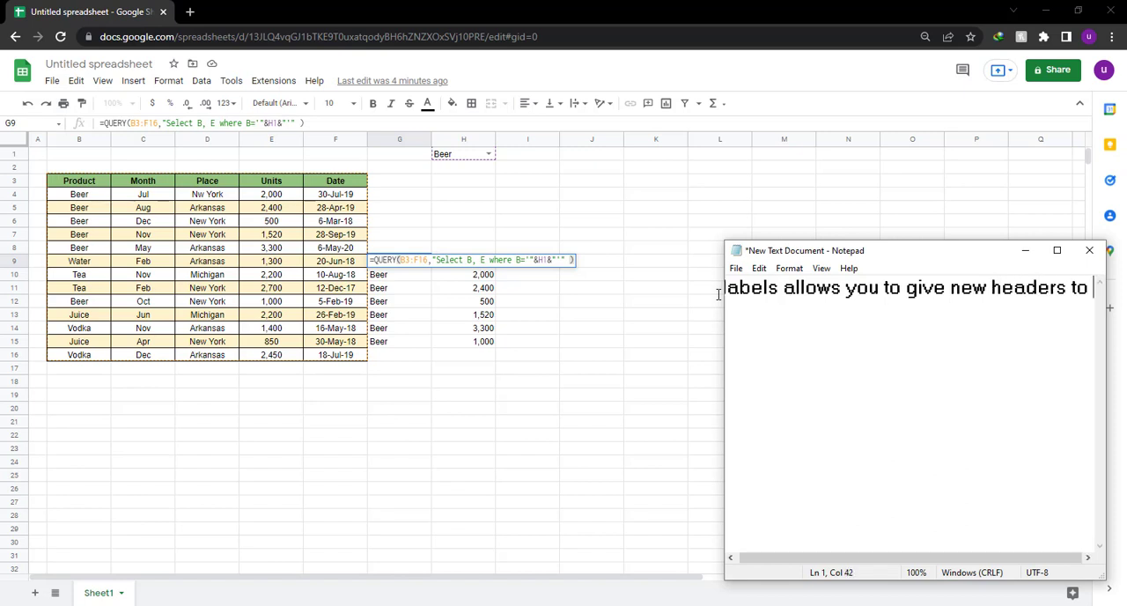
{"action": "type", "text": "dif"}
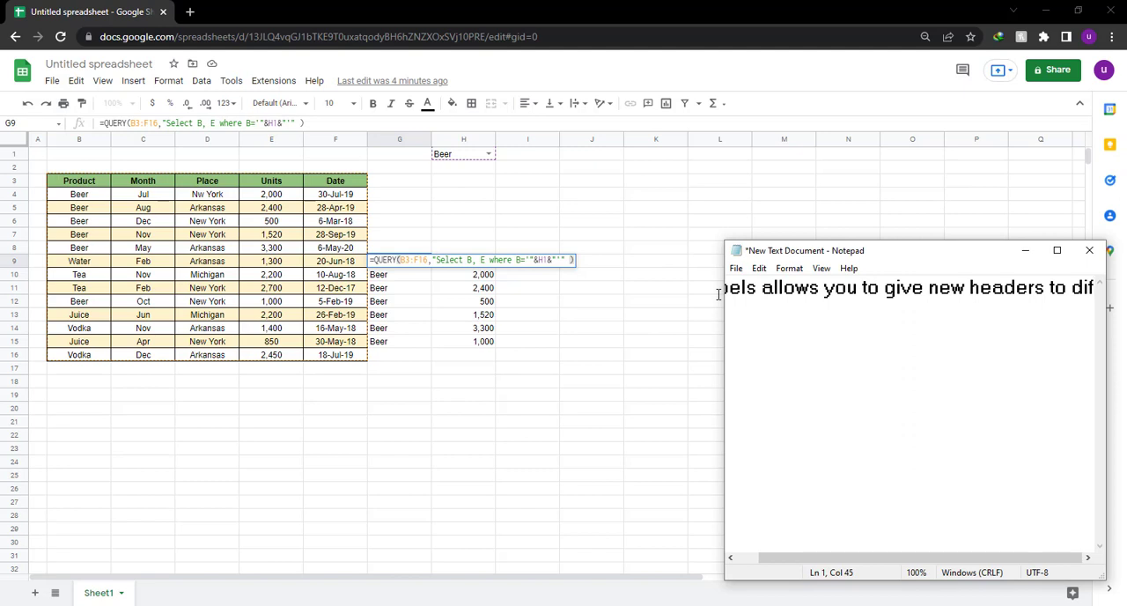
{"action": "type", "text": "ferent"}
{"action": "key", "text": "Return"}
{"action": "key", "text": "Return"}
{"action": "type", "text": "c"}
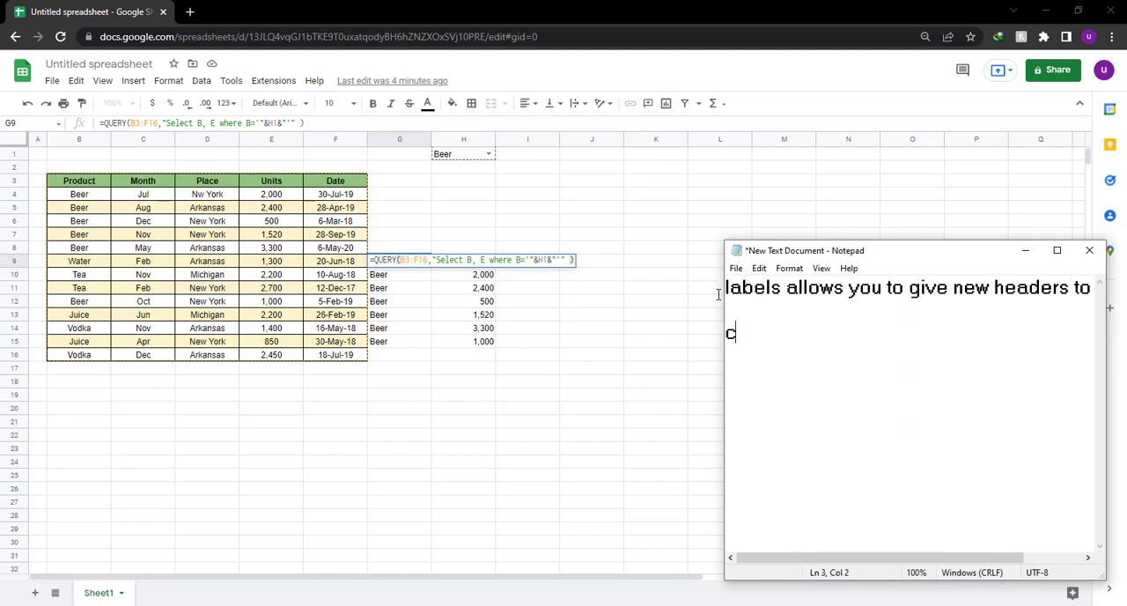
{"action": "type", "text": "olumns"}
Clear the note, switch to Google Sheets and delete the contents of cells G1:K16.
{"action": "key", "text": "ctrl+a"}
{"action": "key", "text": "BackSpace"}
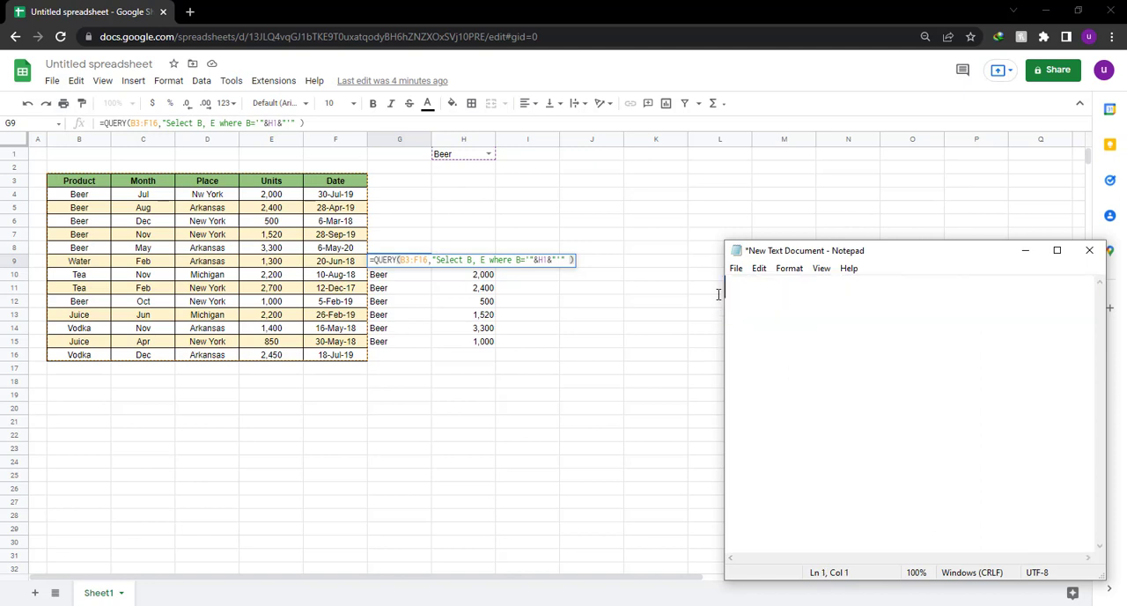
{"action": "left_click", "coordinate": [527, 395]}
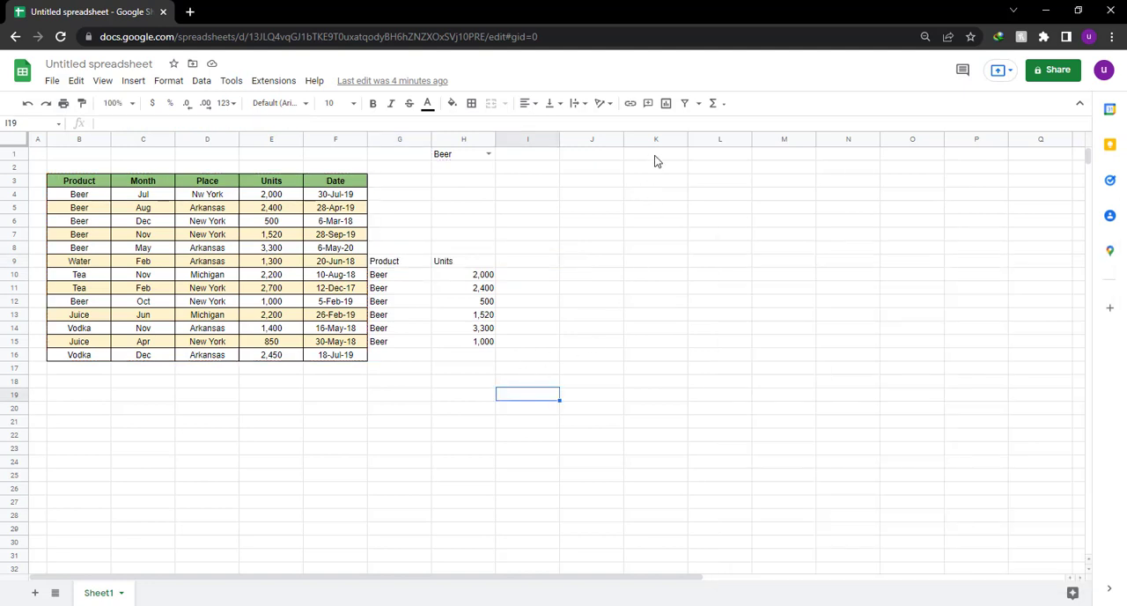
{"action": "left_click_drag", "start_coordinate": [655, 161], "coordinate": [420, 359]}
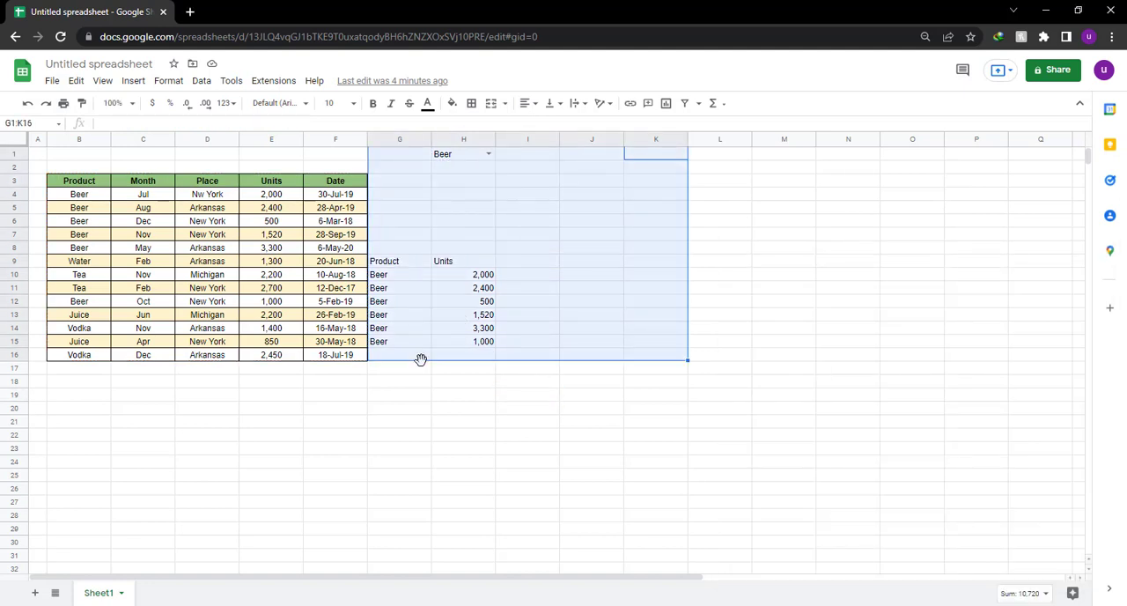
{"action": "key", "text": "Delete"}
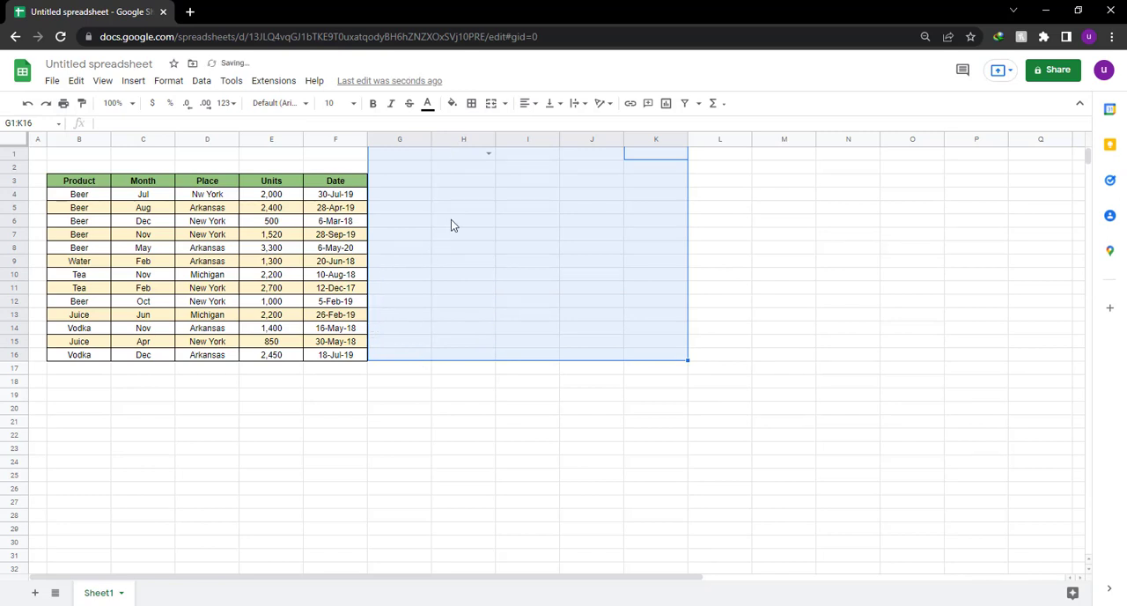
Start a QUERY formula in cell H3 with the source table B3:F16 as its data range.
{"action": "left_click", "coordinate": [468, 185]}
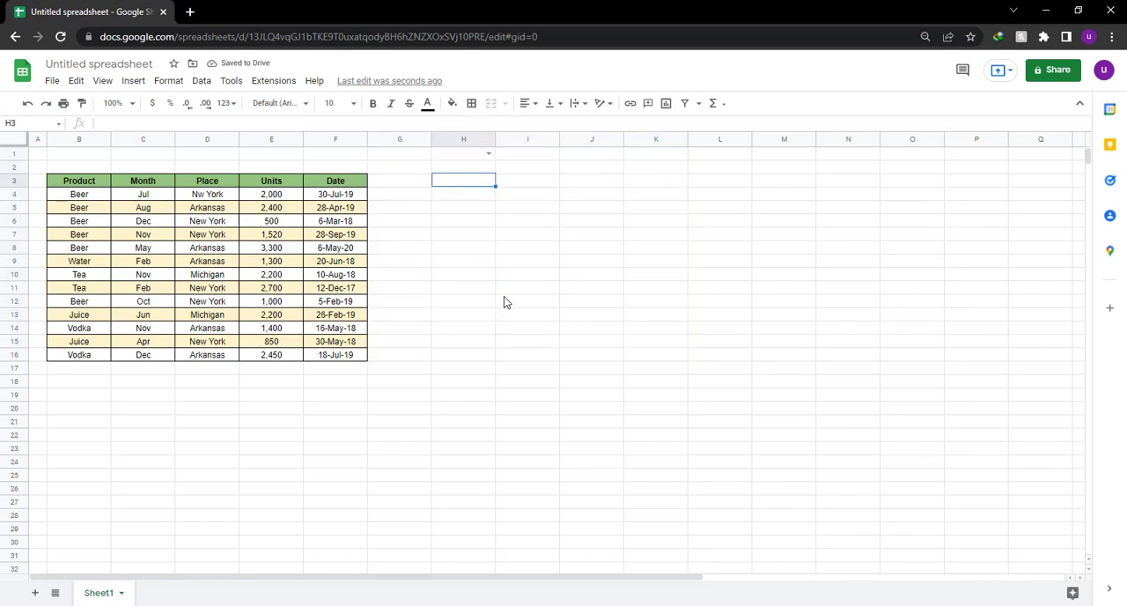
{"action": "type", "text": "="}
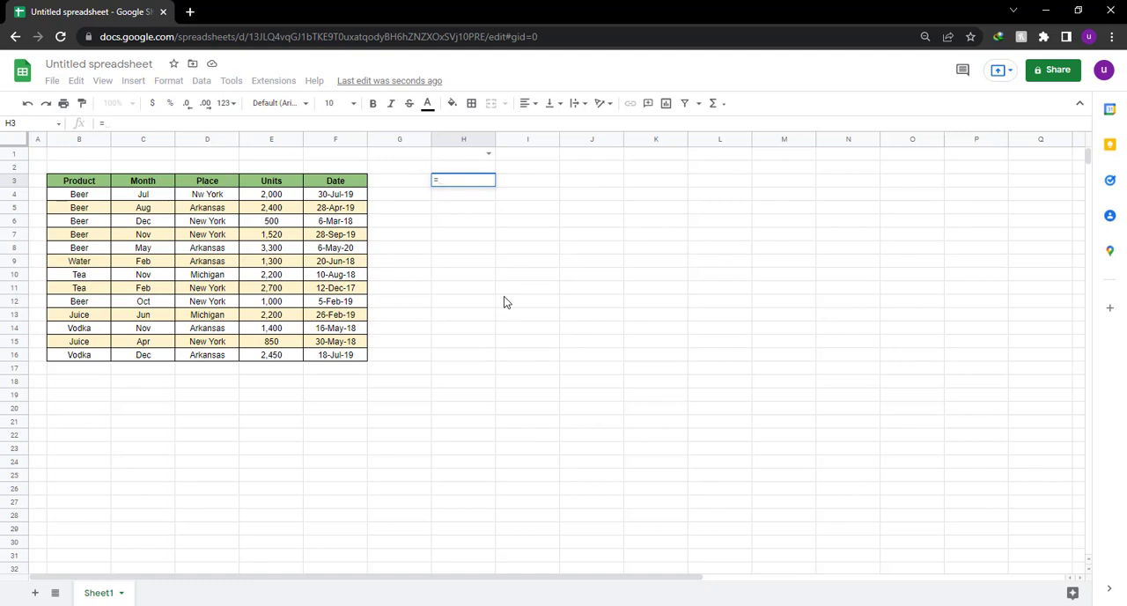
{"action": "type", "text": "Quer"}
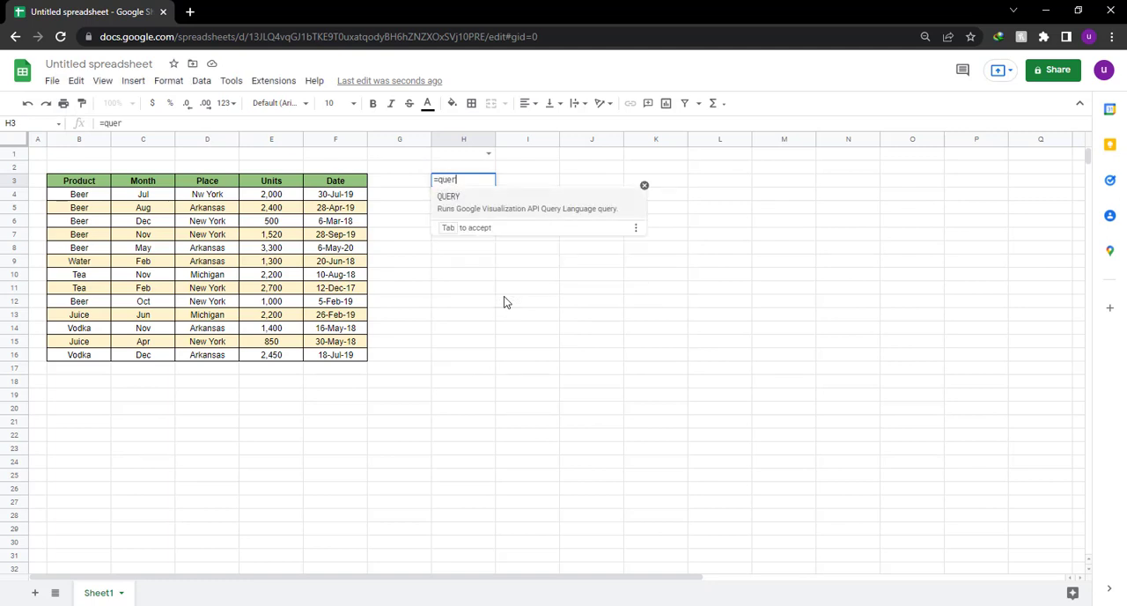
{"action": "left_click", "coordinate": [479, 203]}
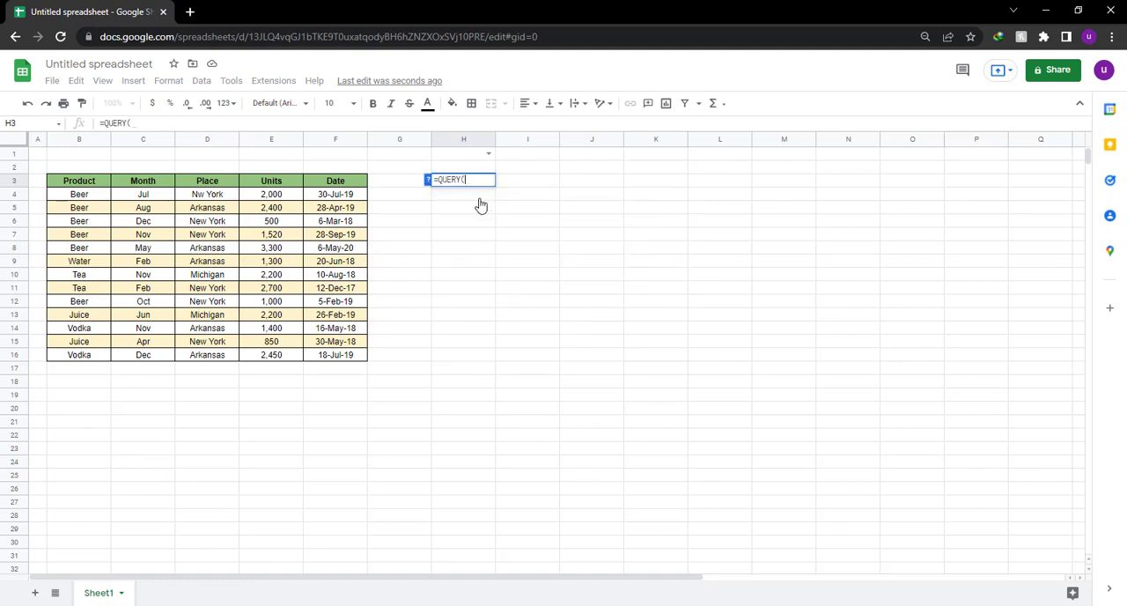
{"action": "left_click_drag", "start_coordinate": [84, 182], "coordinate": [335, 358]}
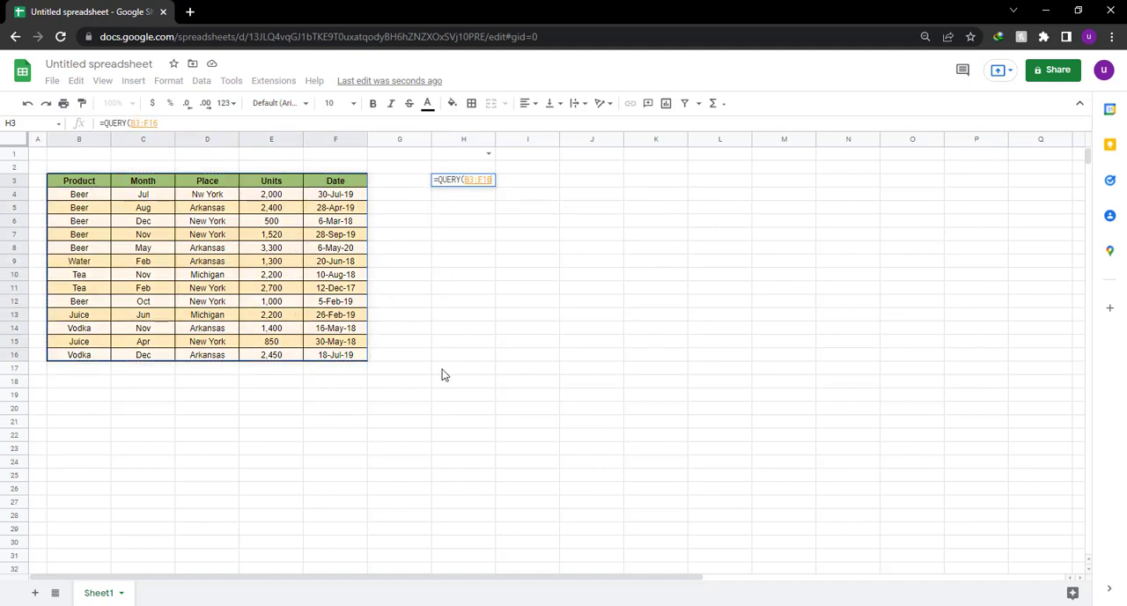
Write the query string to select all columns and label column B as 'Drink': "select * label B 'Drink'.
{"action": "type", "text": ",\"selec"}
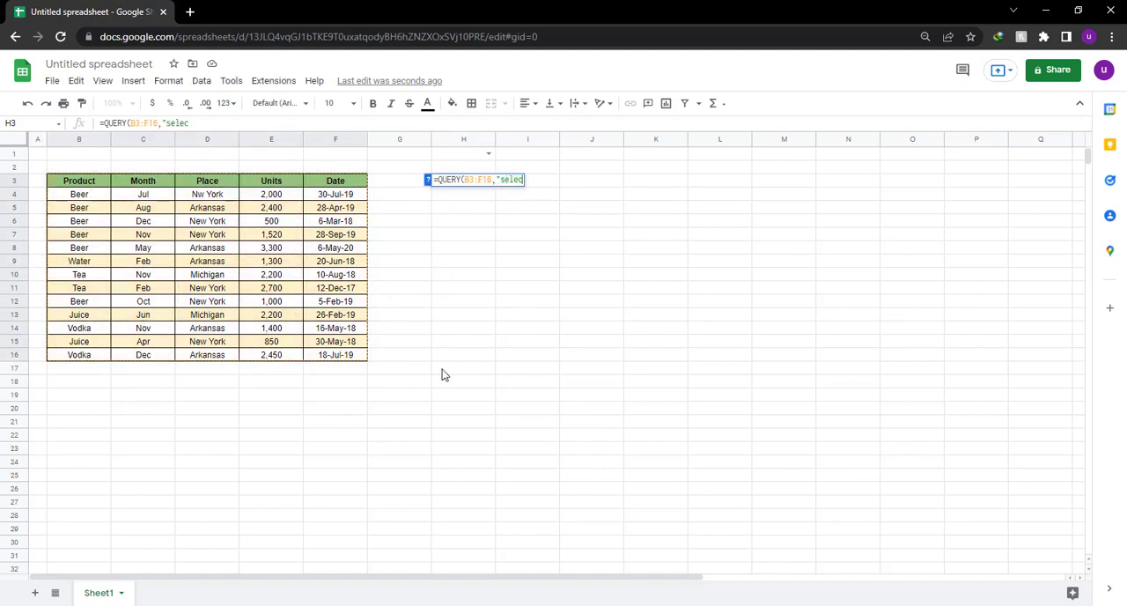
{"action": "type", "text": "t * label"}
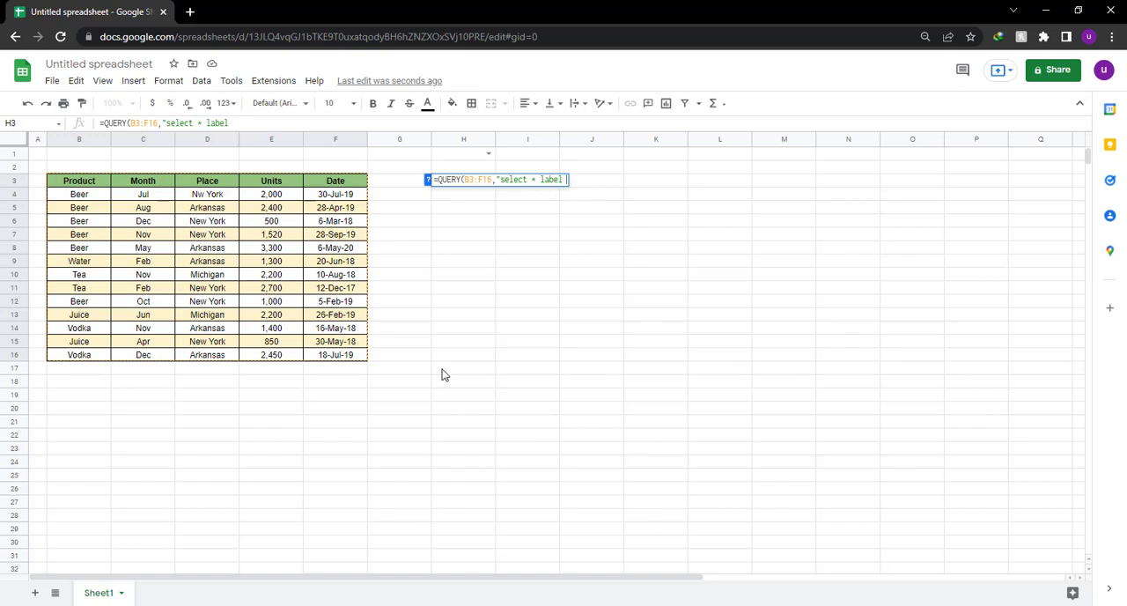
{"action": "type", "text": " B"}
{"action": "type", "text": "'Drink"}
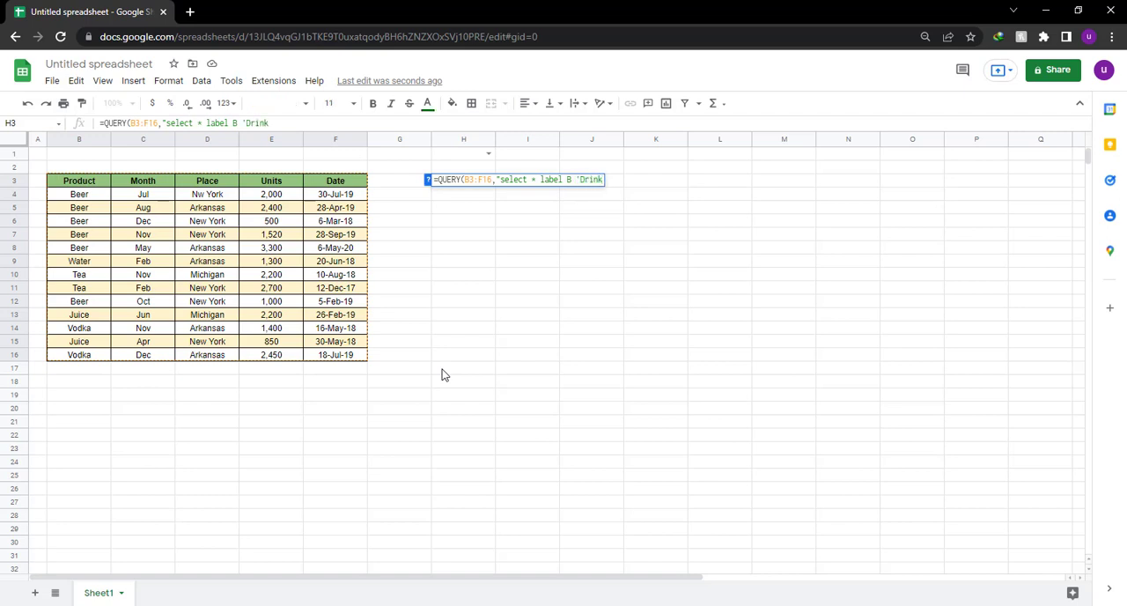
{"action": "type", "text": "'"}
{"action": "key", "text": "BackSpace"}
{"action": "type", "text": "' , C 'Date"}
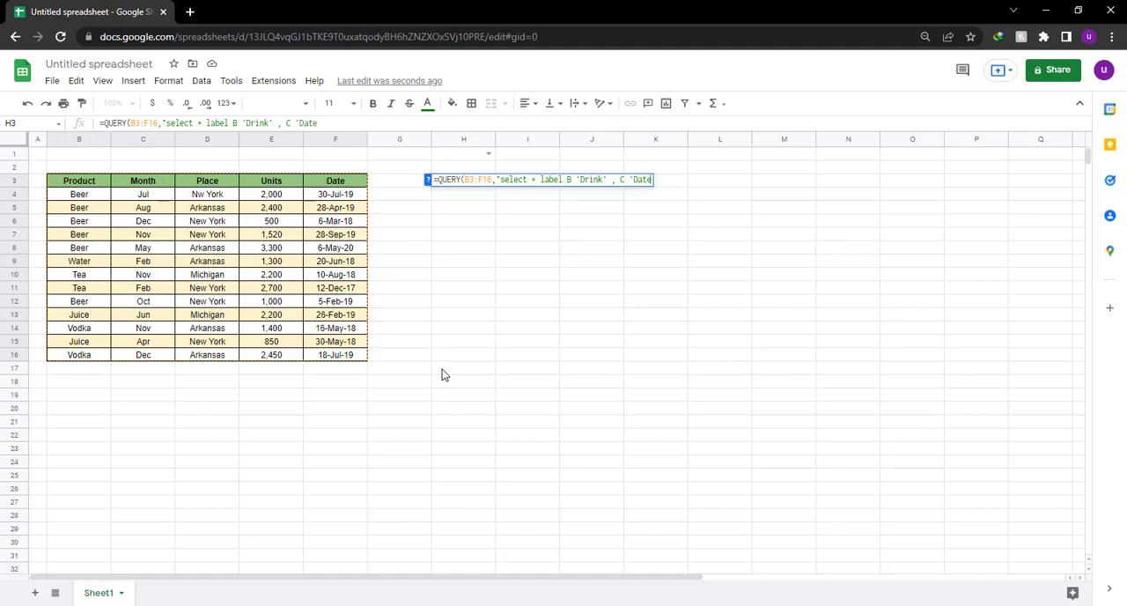
{"action": "type", "text": "'"}
Extend the label clause with C 'Date', close the query string and enter the formula.
{"action": "key", "text": "BackSpace"}
{"action": "type", "text": ")"}
{"action": "key", "text": "Return"}
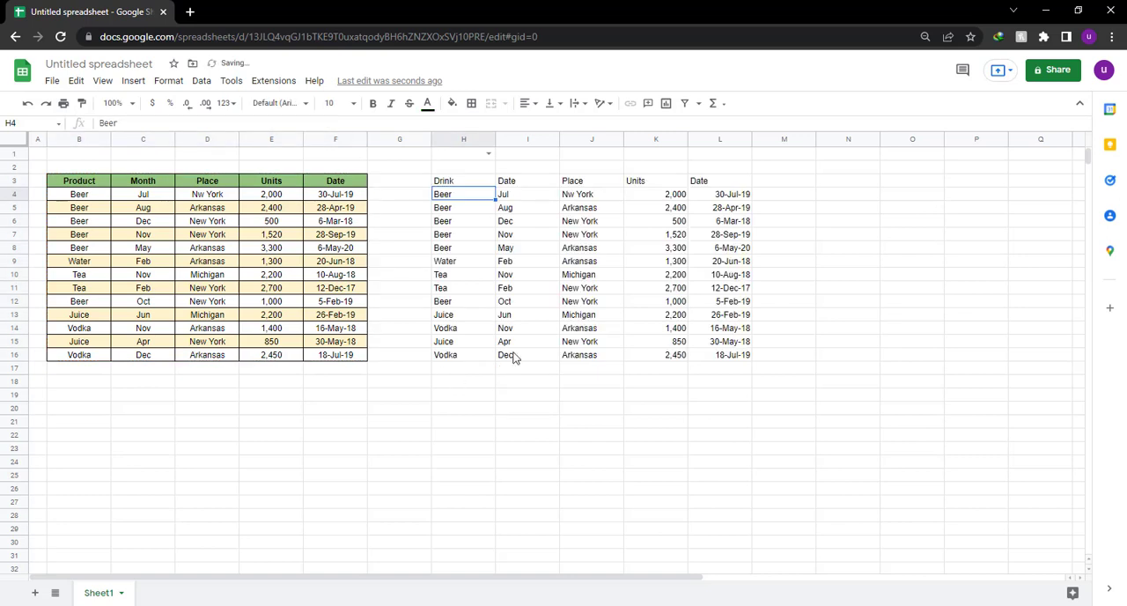
Compare the query result's header row with the source table's headers, and open the formula in H3 for editing.
{"action": "left_click", "coordinate": [459, 181]}
{"action": "left_click", "coordinate": [528, 182], "text": "shift"}
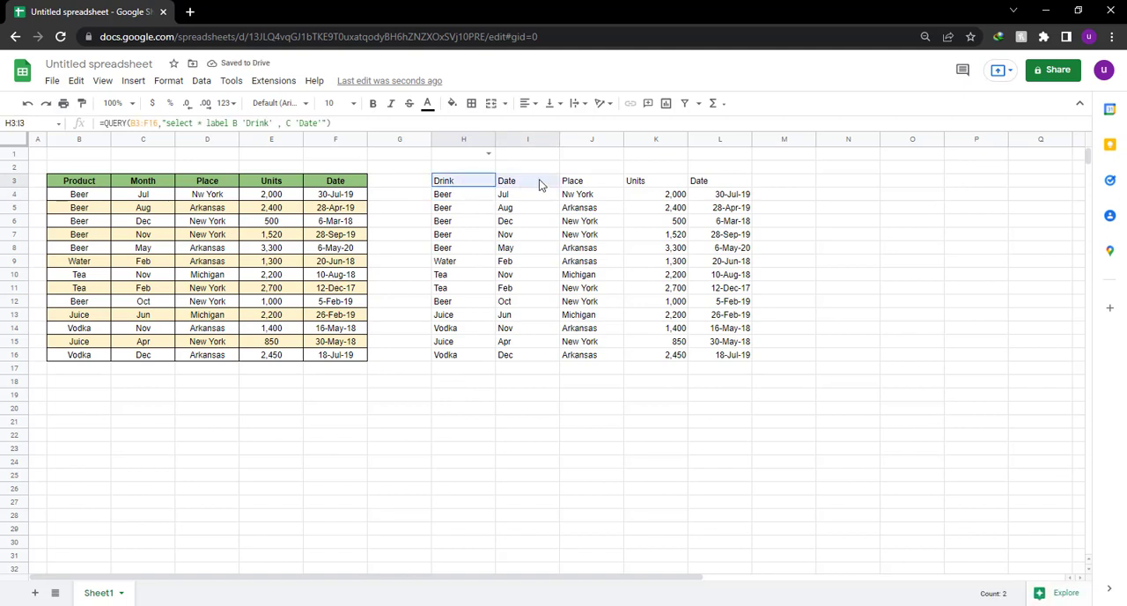
{"action": "left_click_drag", "start_coordinate": [604, 188], "coordinate": [722, 183]}
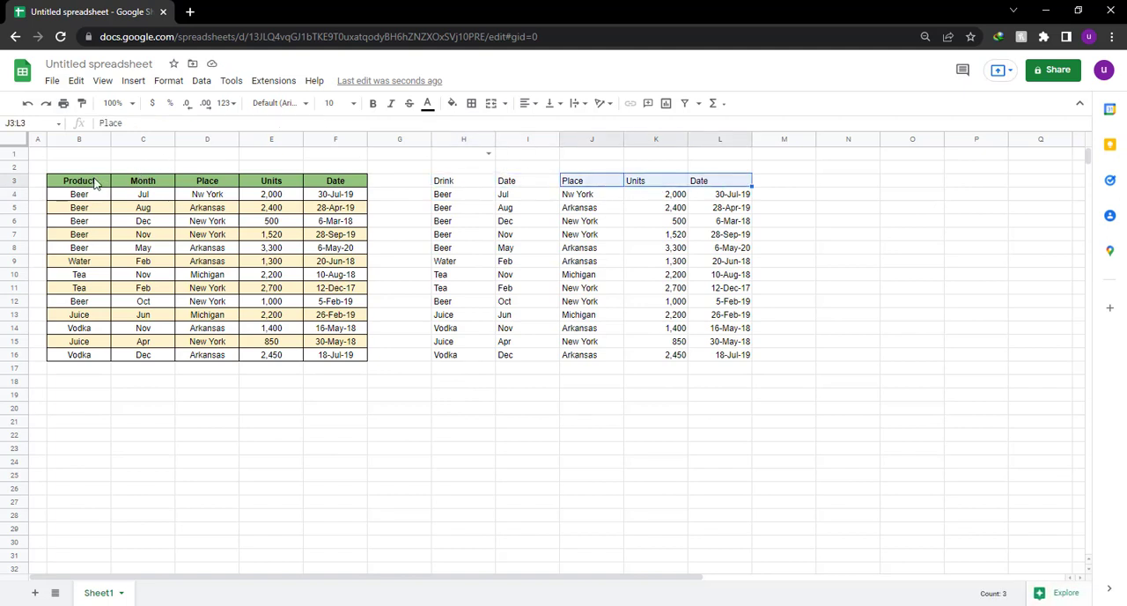
{"action": "left_click_drag", "start_coordinate": [95, 180], "coordinate": [365, 182]}
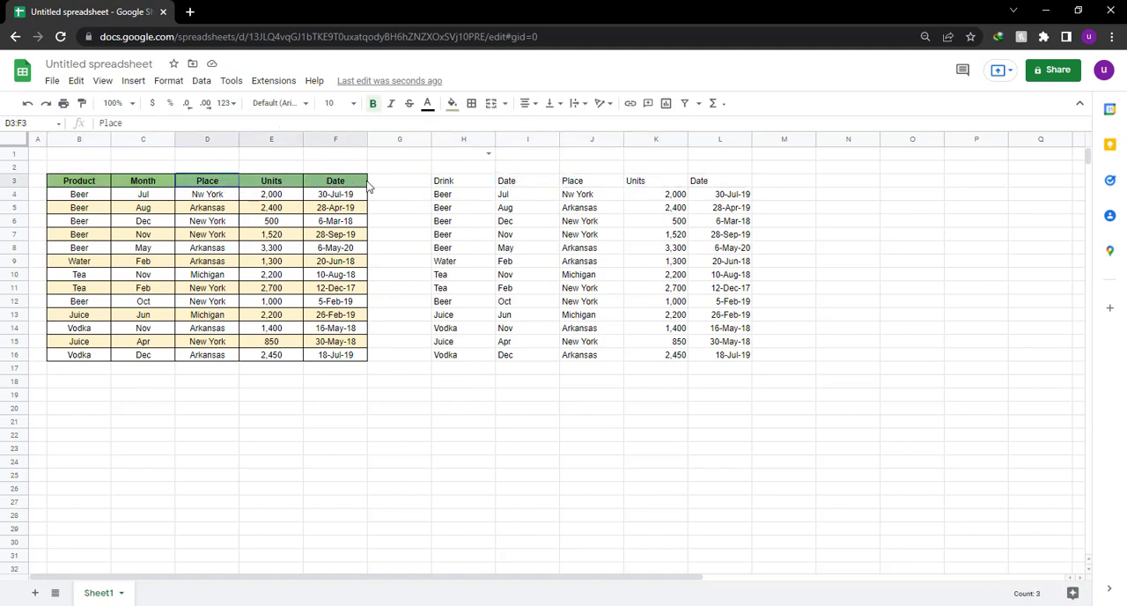
{"action": "double_click", "coordinate": [470, 184]}
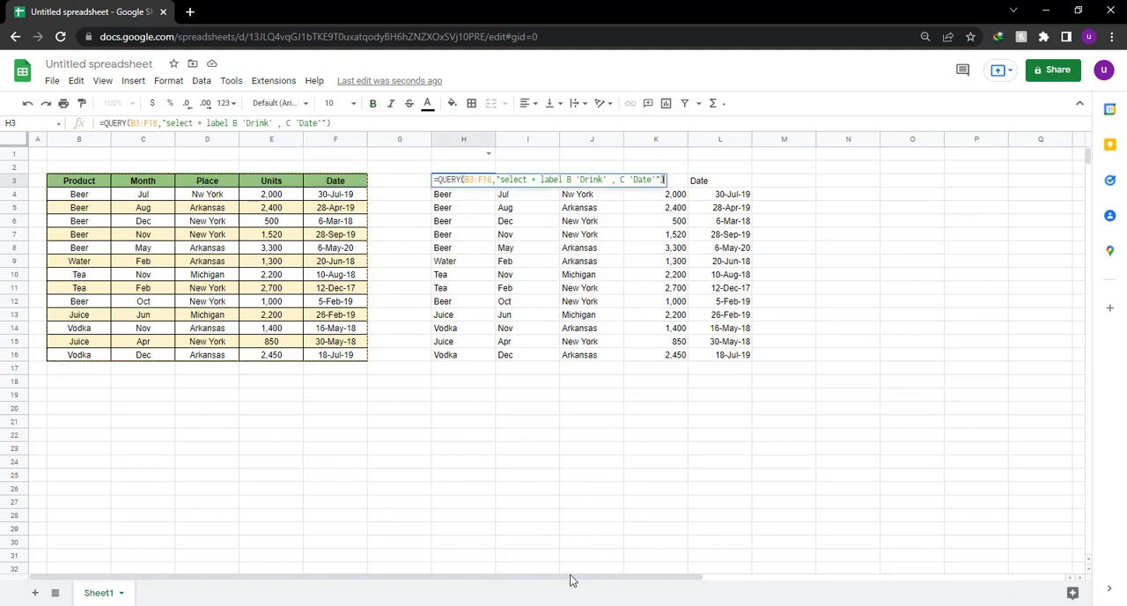
Switch to Notepad and write the note "see in the source it is still product and month" across two lines.
{"action": "left_click", "coordinate": [587, 604]}
{"action": "type", "text": "se"}
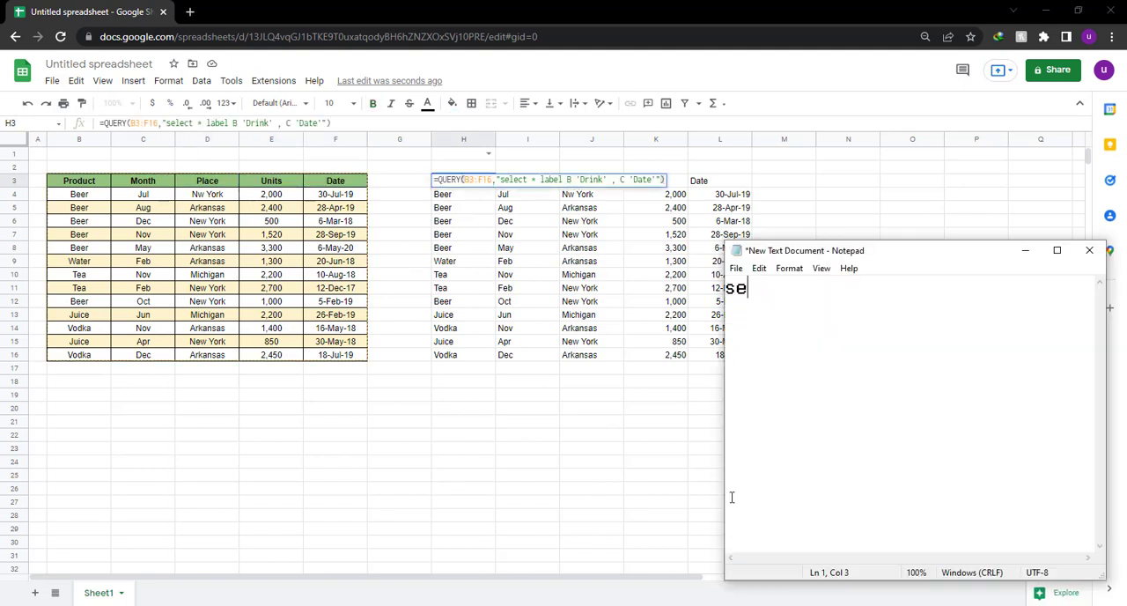
{"action": "type", "text": "e in the source "}
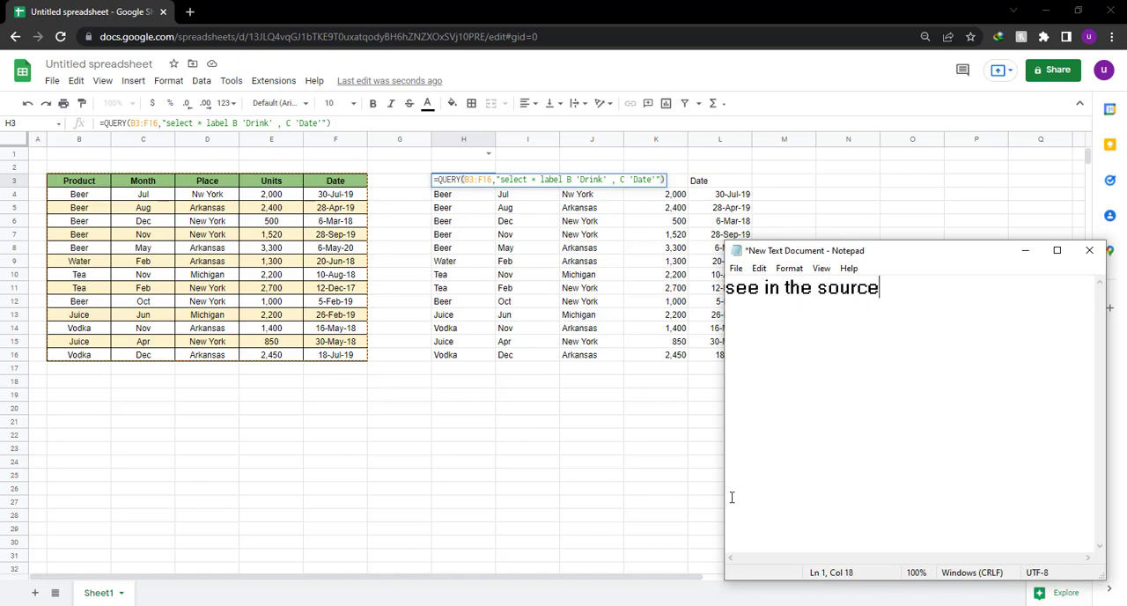
{"action": "type", "text": "it is still product"}
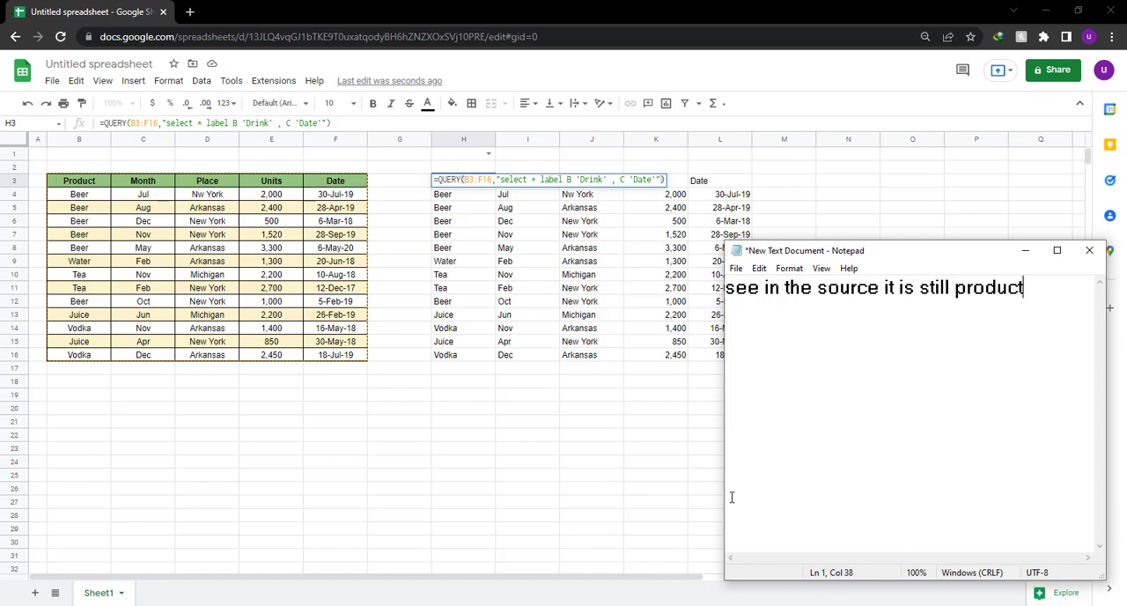
{"action": "type", "text": " and  month"}
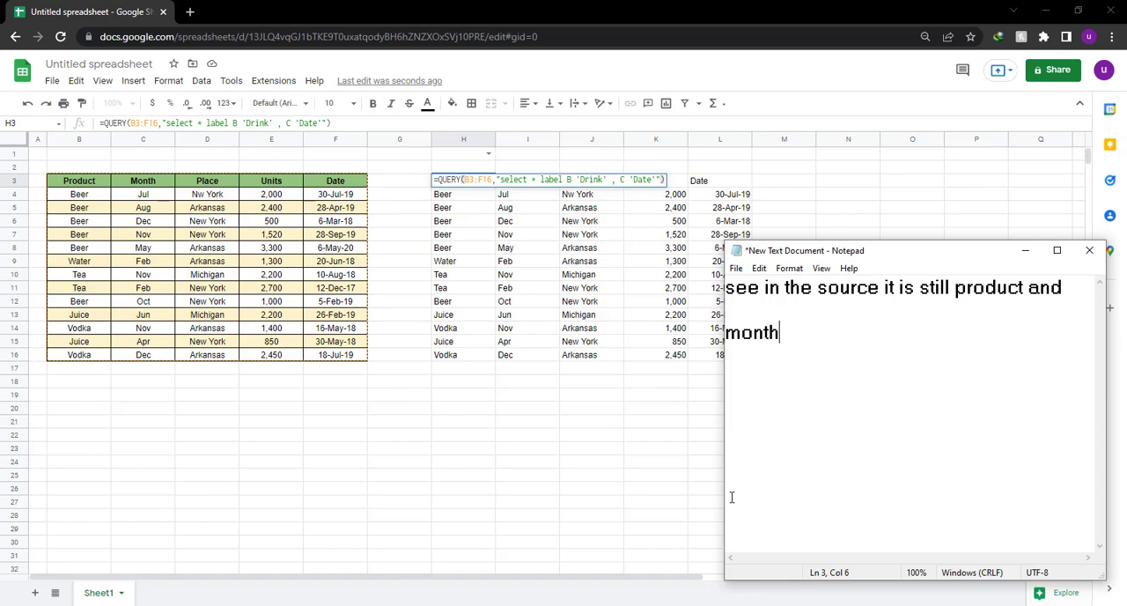
Replace the note with "but in the query function i asked it to label b as drink", and highlight B 'Drink' in the H3 formula.
{"action": "key", "text": "ctrl+a"}
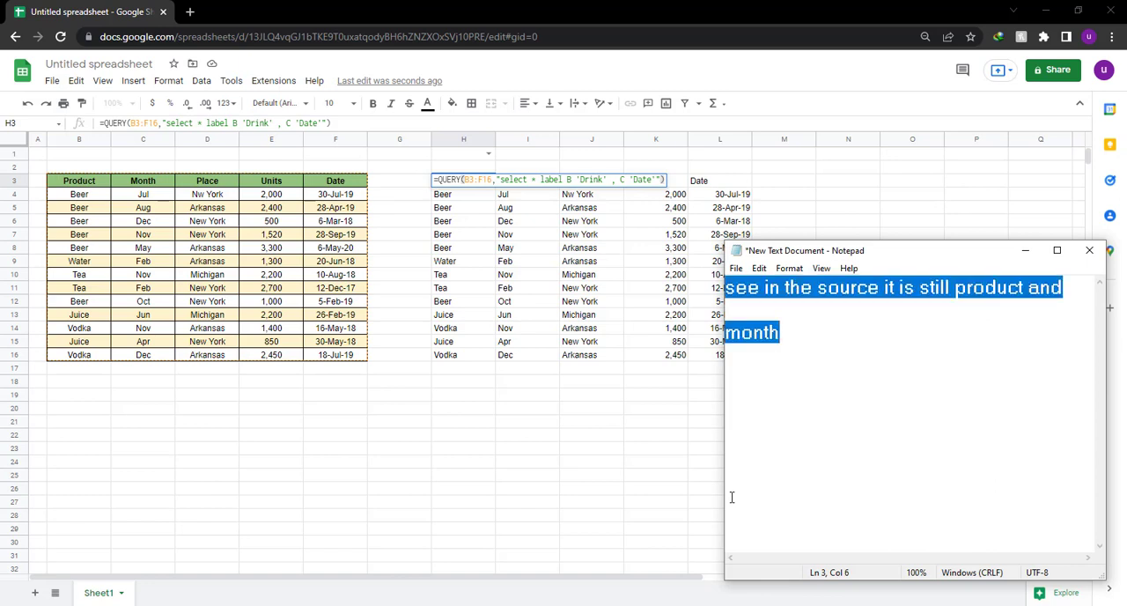
{"action": "key", "text": "BackSpace"}
{"action": "type", "text": "but "}
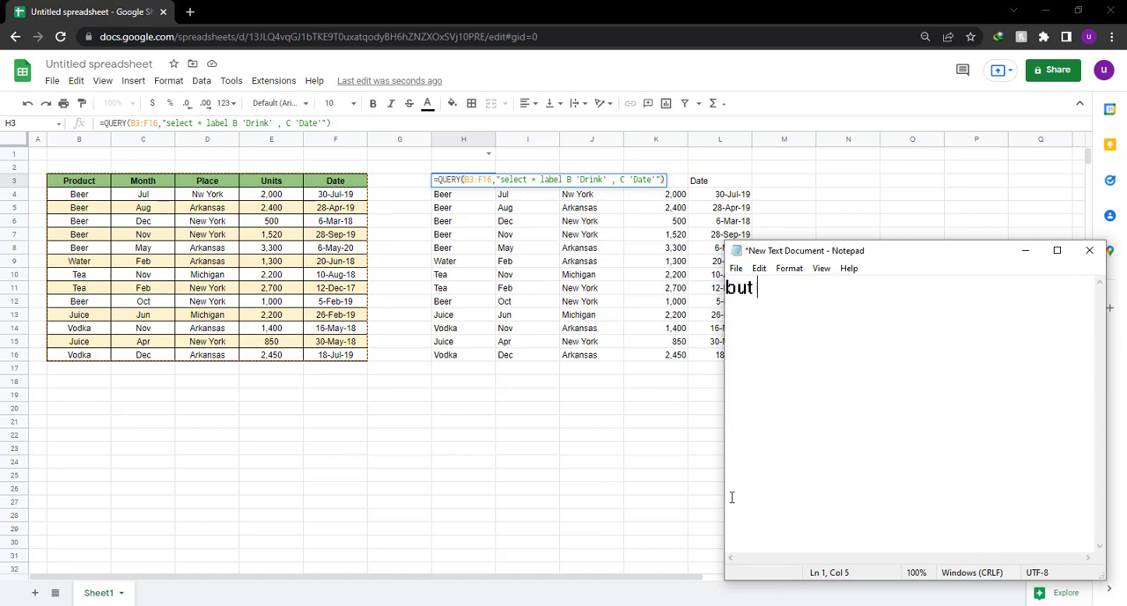
{"action": "type", "text": "in the query fun"}
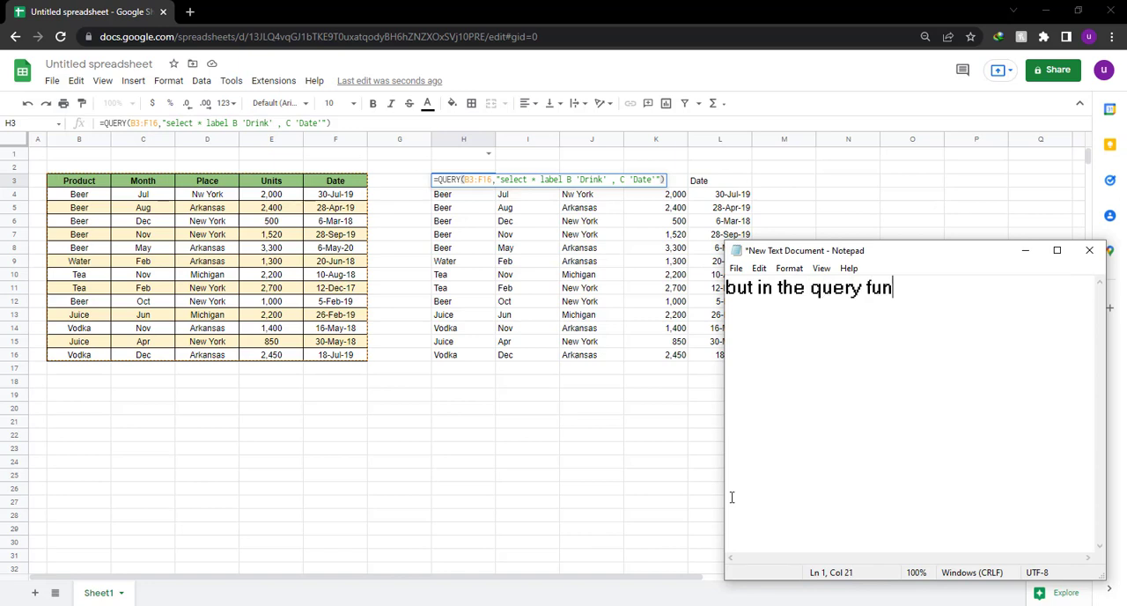
{"action": "type", "text": "ction i asked it t"}
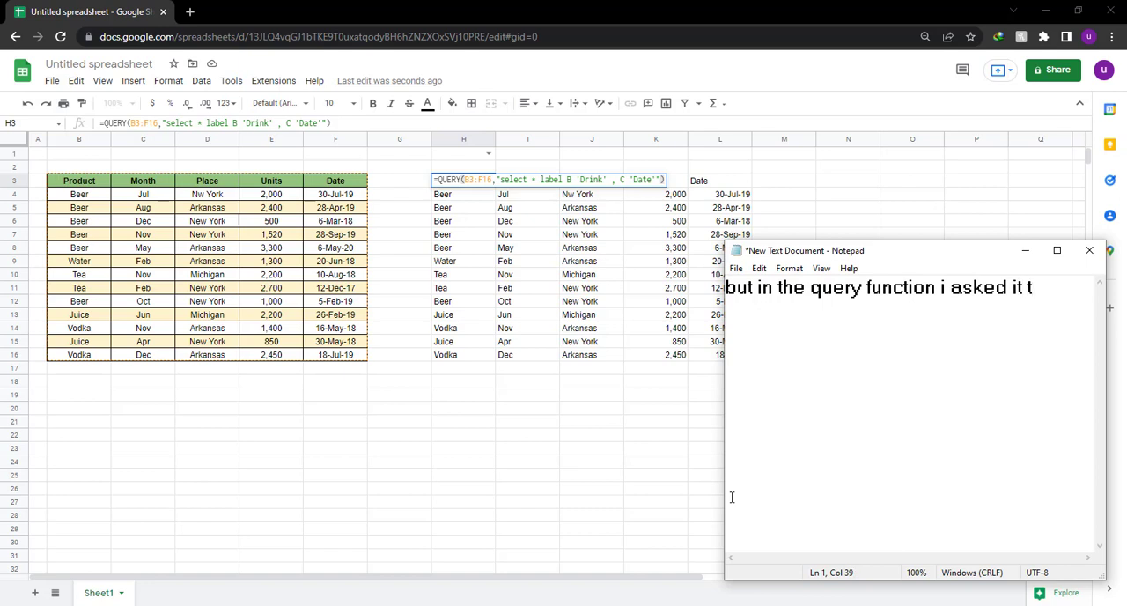
{"action": "type", "text": "o"}
{"action": "key", "text": "Return"}
{"action": "key", "text": "Return"}
{"action": "type", "text": "label b as drink"}
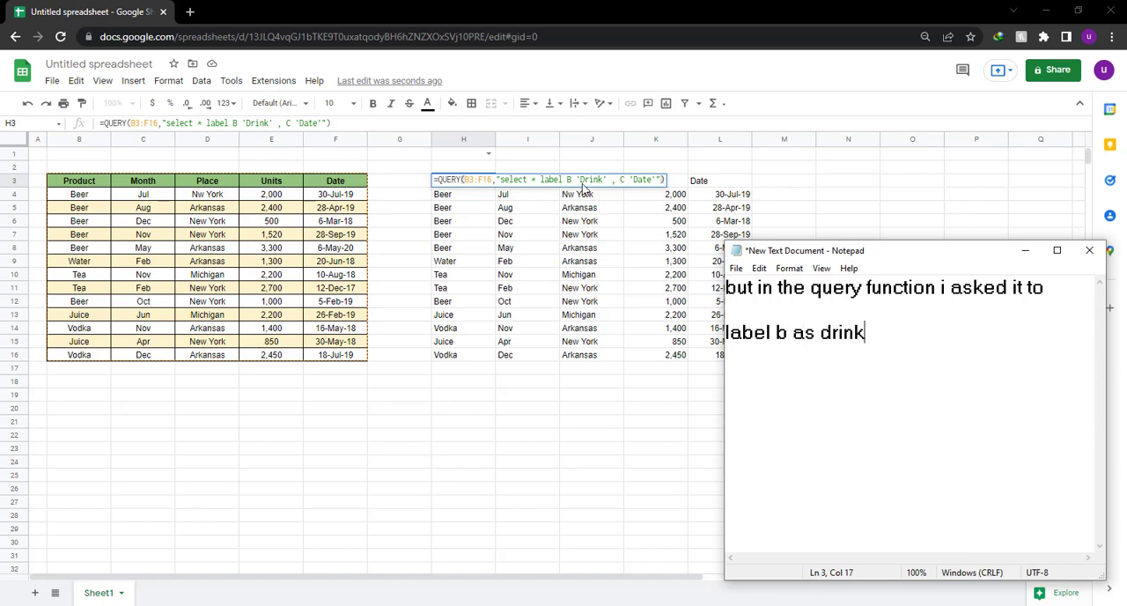
{"action": "left_click_drag", "start_coordinate": [567, 180], "coordinate": [606, 179]}
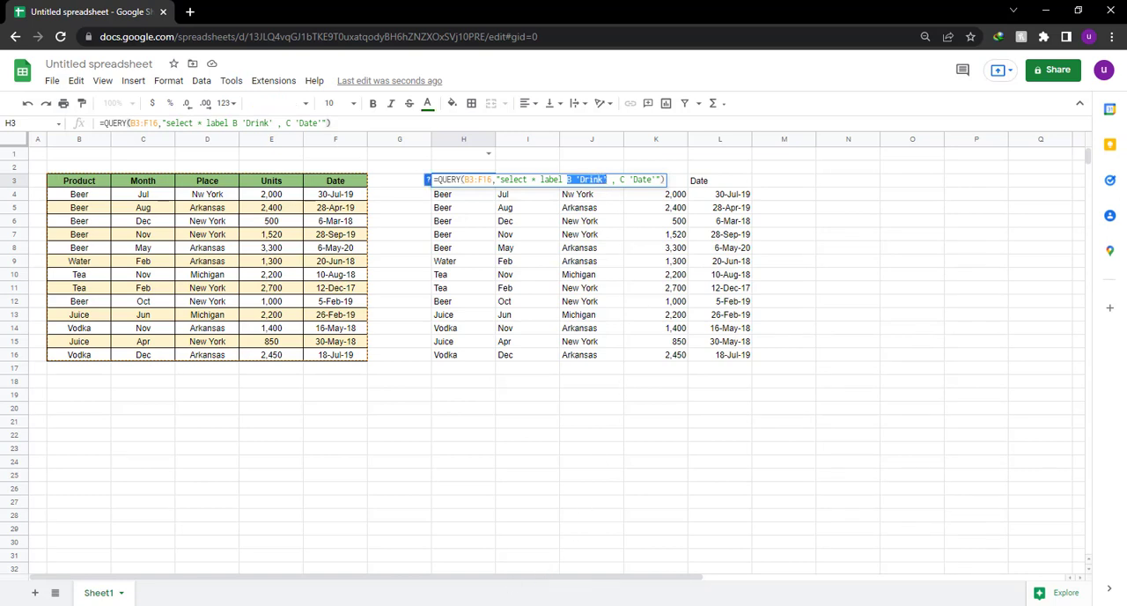
Add "and label C as Date" below the existing lines of the Notepad note.
{"action": "key", "text": "alt+Tab"}
{"action": "key", "text": "Return"}
{"action": "key", "text": "Return"}
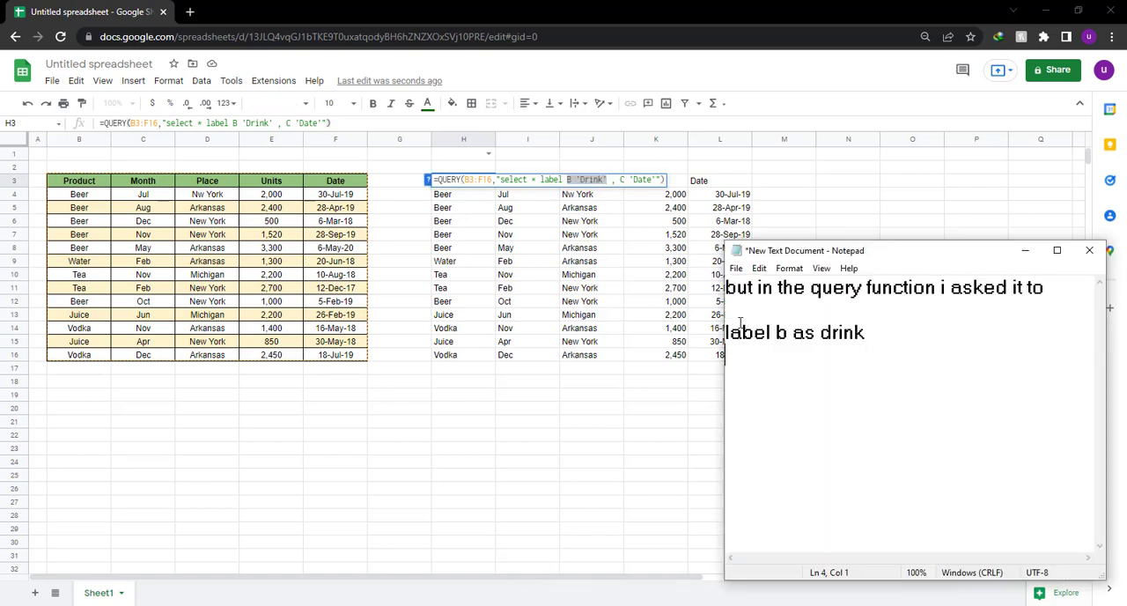
{"action": "type", "text": "and label"}
{"action": "key", "text": "Return"}
{"action": "key", "text": "Return"}
{"action": "type", "text": "C "}
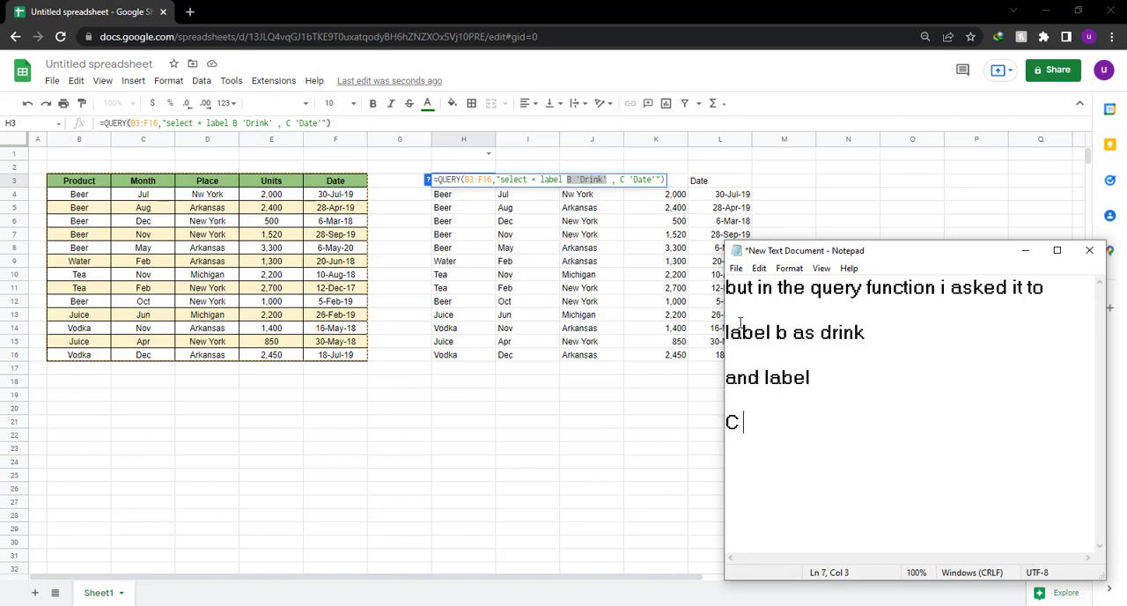
{"action": "type", "text": "as Date"}
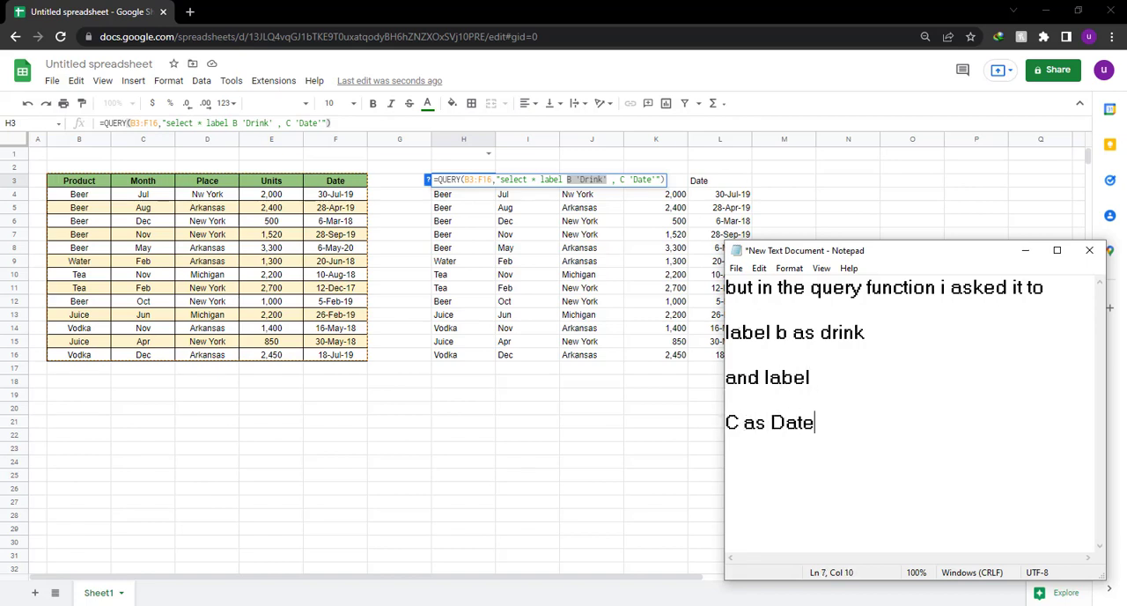
Highlight the C 'Date' label in the H3 formula in the spreadsheet and leave formula editing.
{"action": "left_click", "coordinate": [620, 180]}
{"action": "left_click_drag", "start_coordinate": [621, 180], "coordinate": [650, 182]}
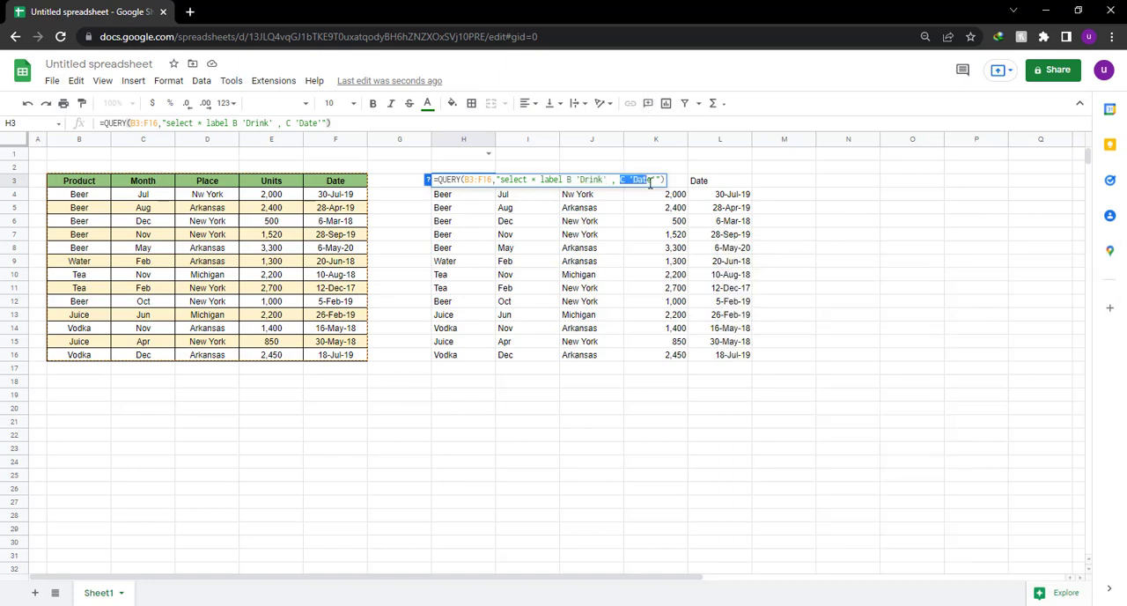
{"action": "left_click", "coordinate": [631, 435]}
Replace the Notepad note with "and i have all the table here but the headers to specific columns are changed".
{"action": "key", "text": "alt+Tab"}
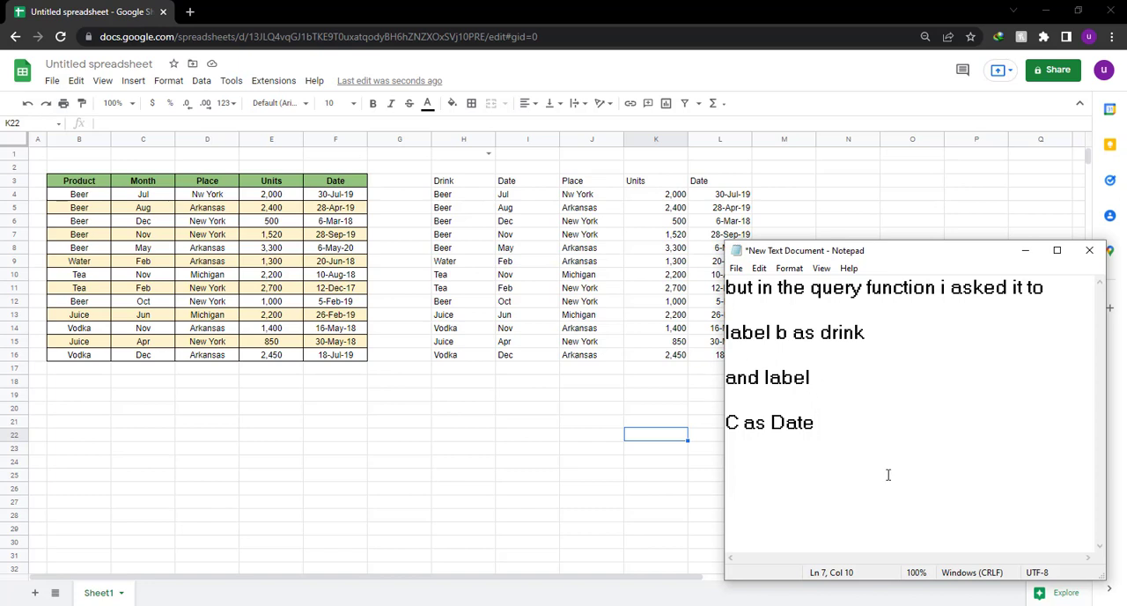
{"action": "key", "text": "ctrl+a"}
{"action": "type", "text": "a"}
{"action": "key", "text": "BackSpace"}
{"action": "type", "text": "and "}
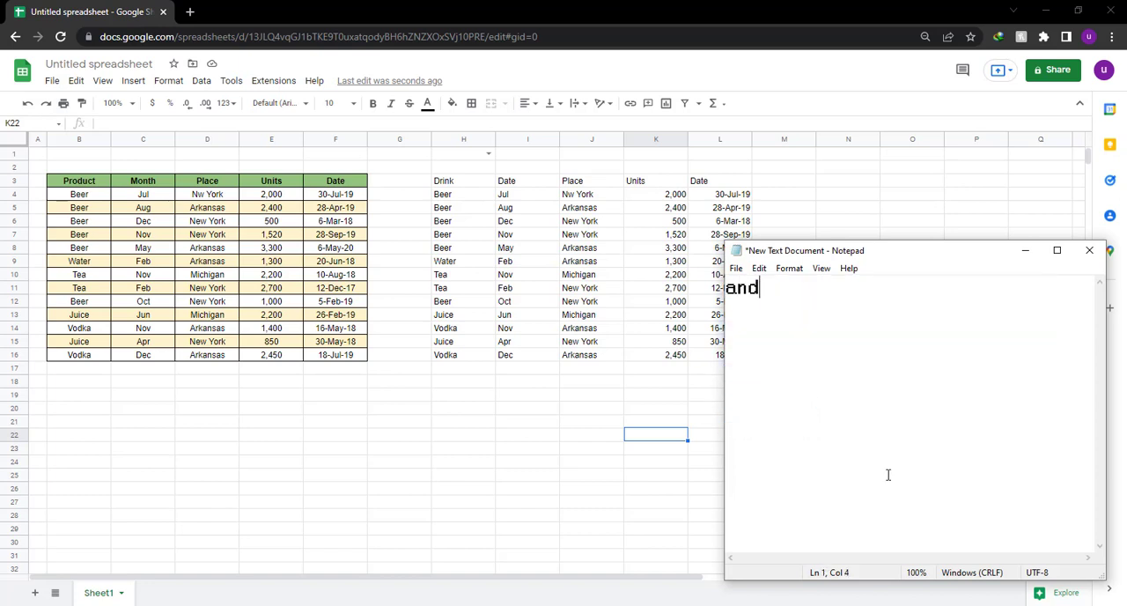
{"action": "type", "text": "i have all the table"}
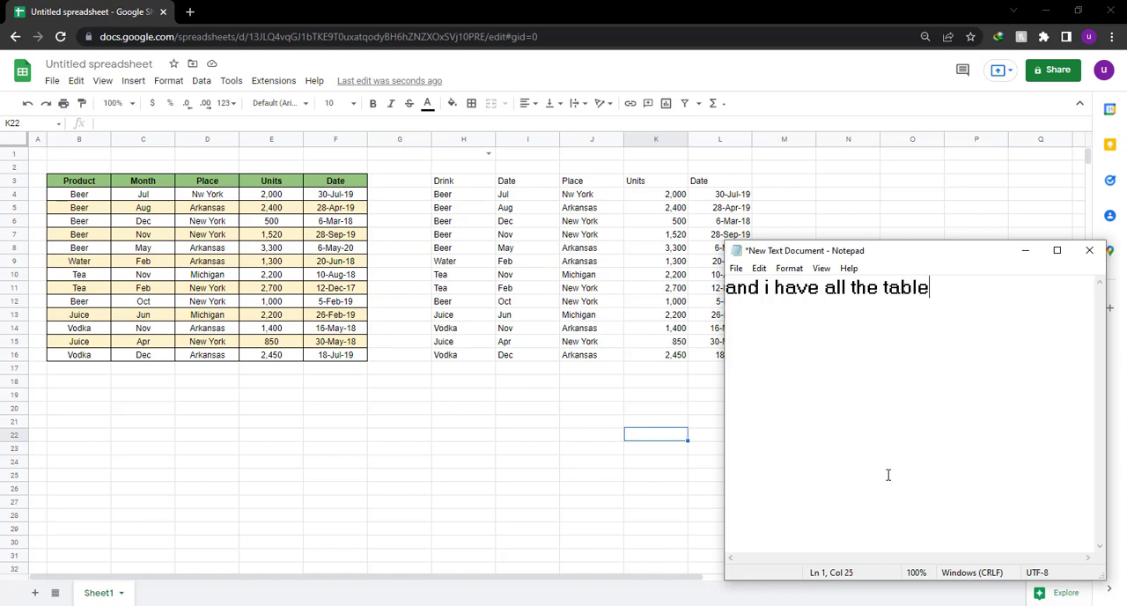
{"action": "type", "text": " here but"}
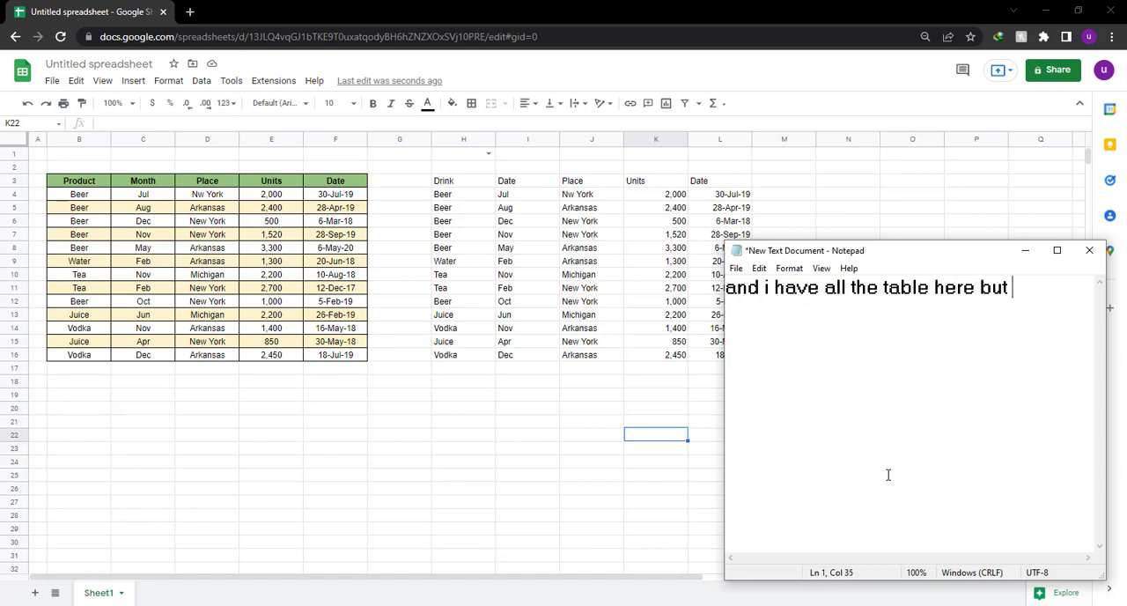
{"action": "key", "text": "Return"}
{"action": "key", "text": "Return"}
{"action": "type", "text": "the hea"}
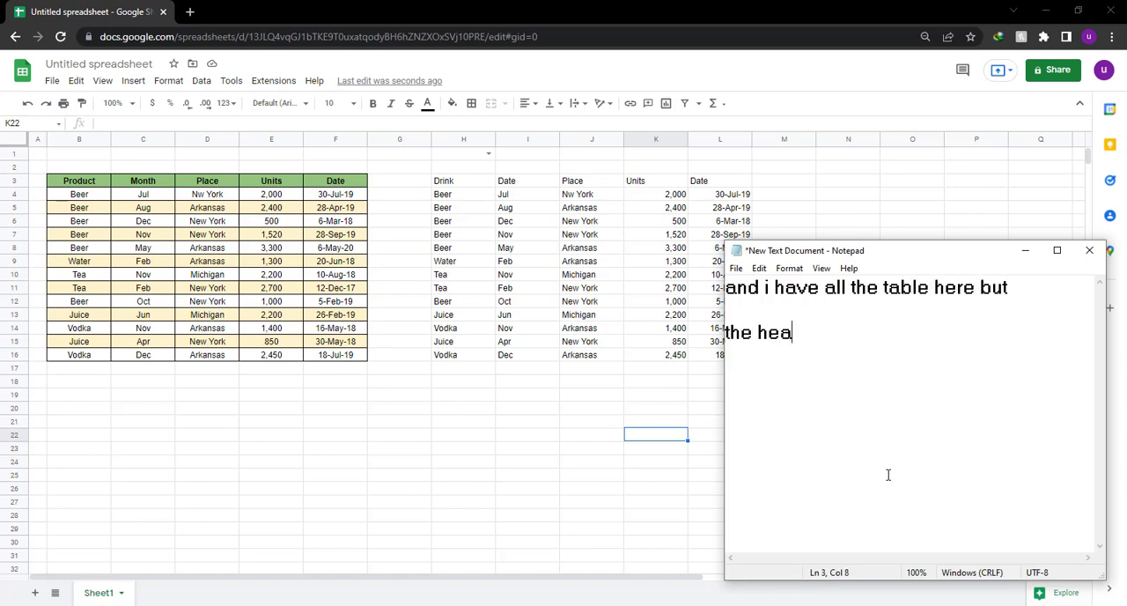
{"action": "type", "text": "ders to "}
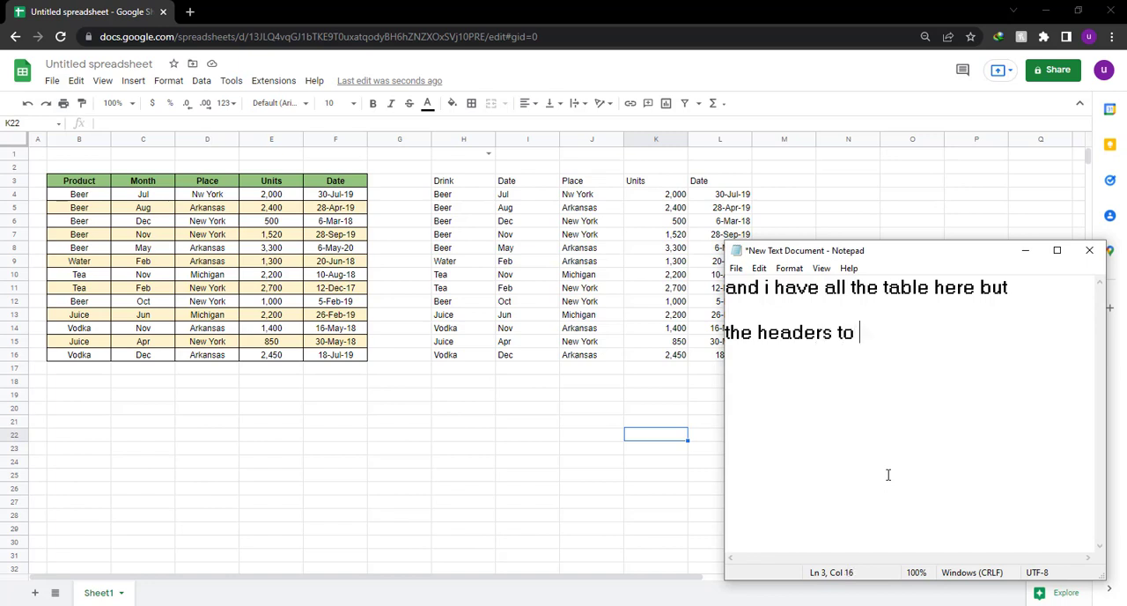
{"action": "type", "text": "specific"}
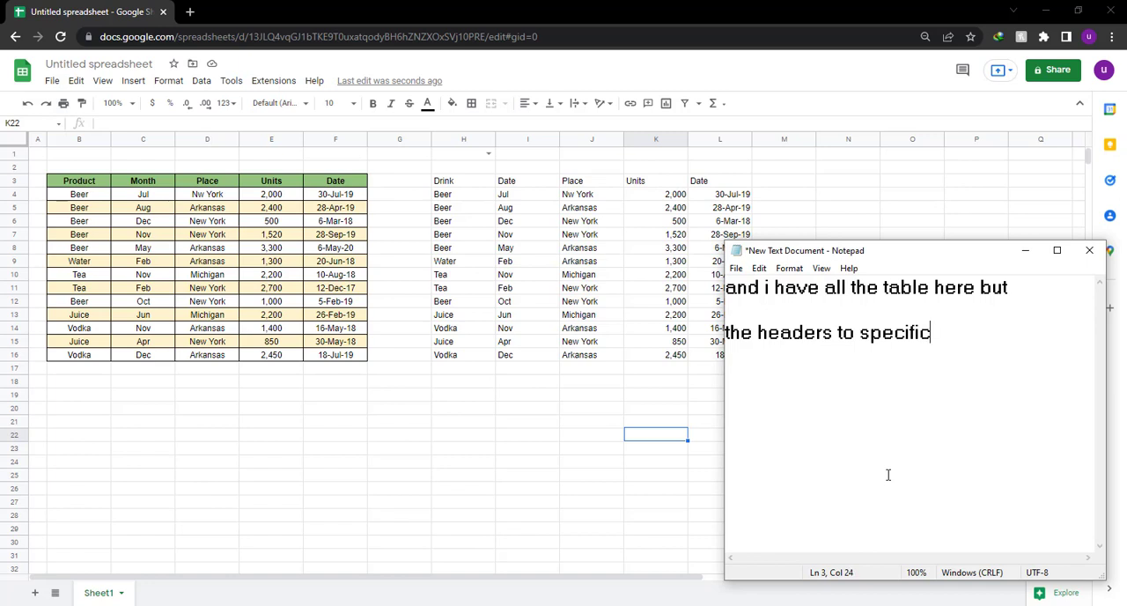
{"action": "type", "text": " columns"}
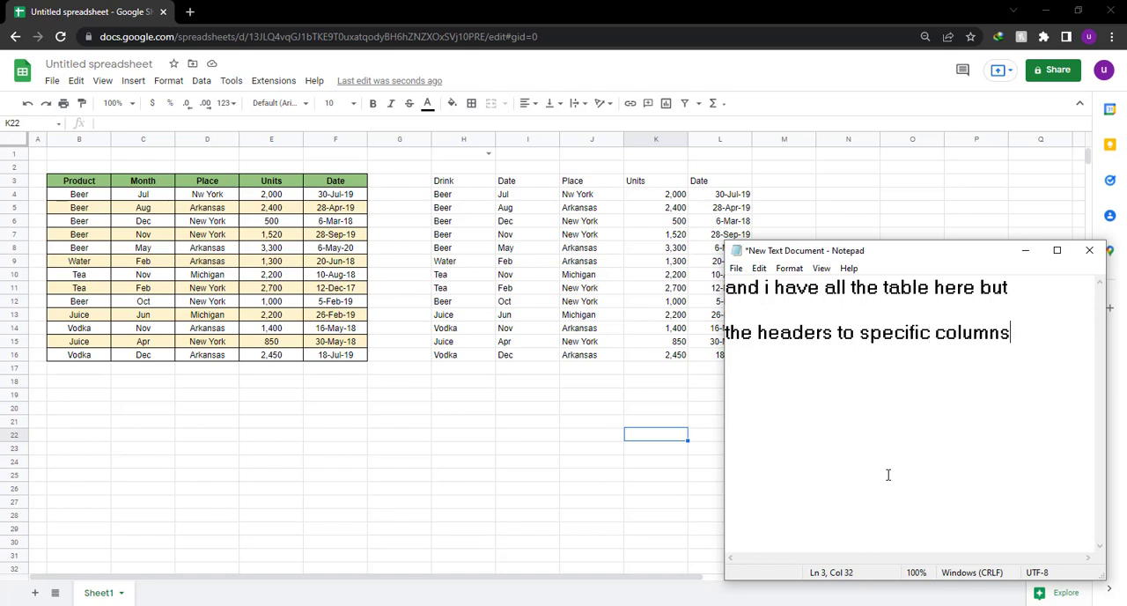
{"action": "type", "text": " are changed"}
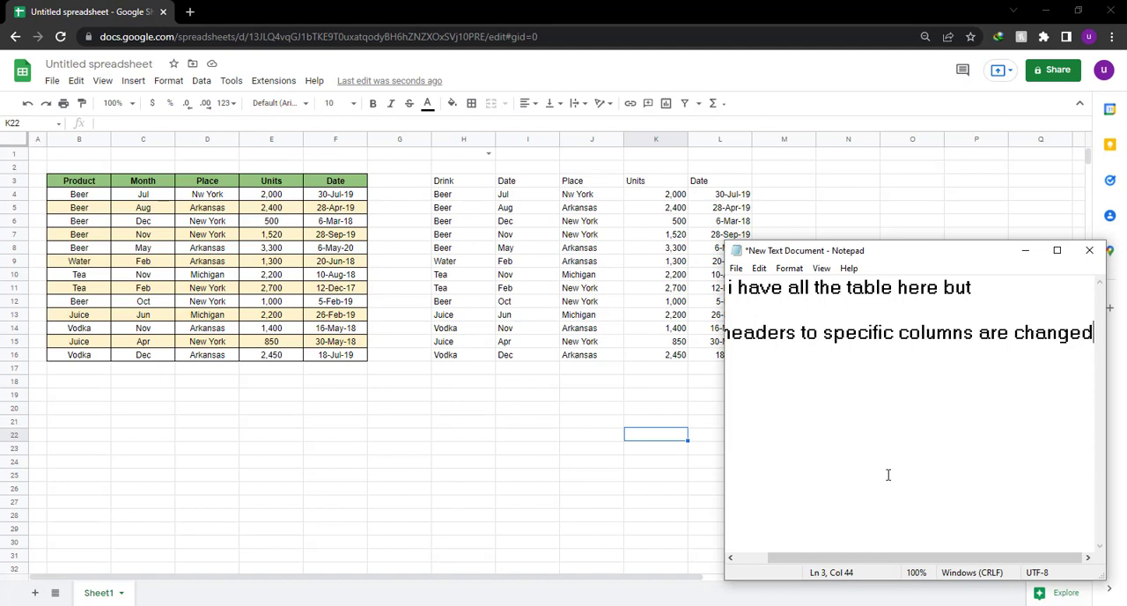
Replace the Notepad note with "i can still change it".
{"action": "key", "text": "ctrl+a"}
{"action": "key", "text": "BackSpace"}
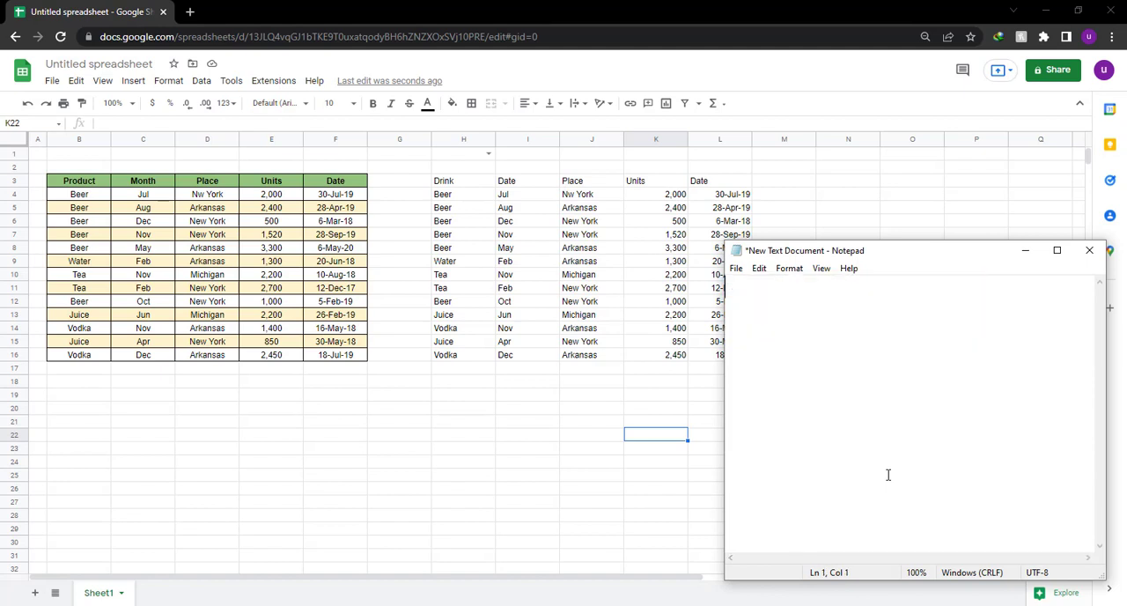
{"action": "type", "text": "i can still c"}
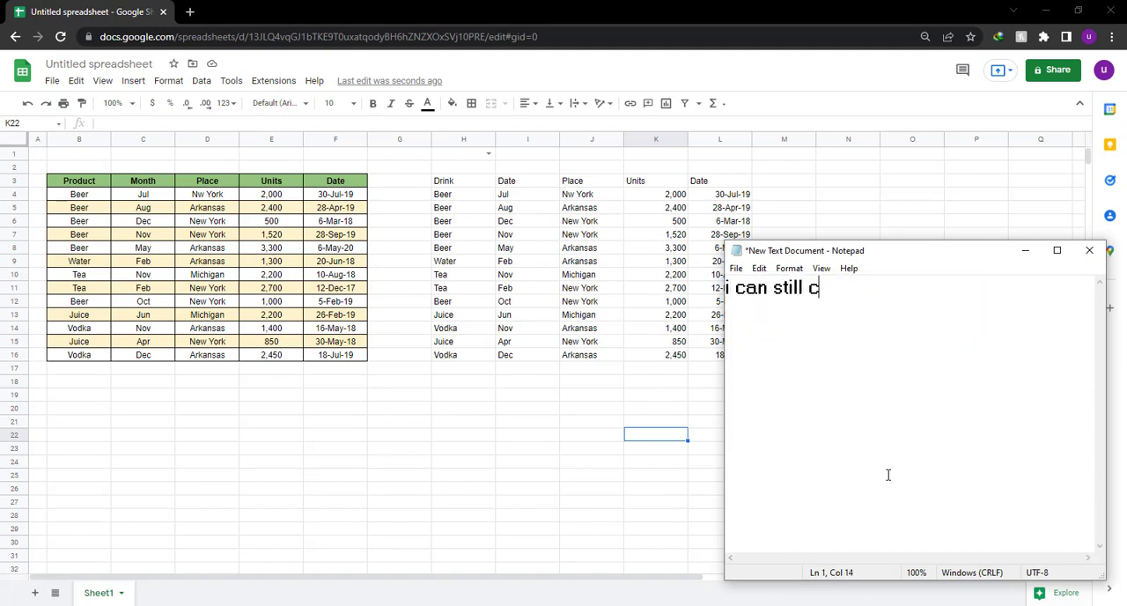
{"action": "type", "text": "hange it"}
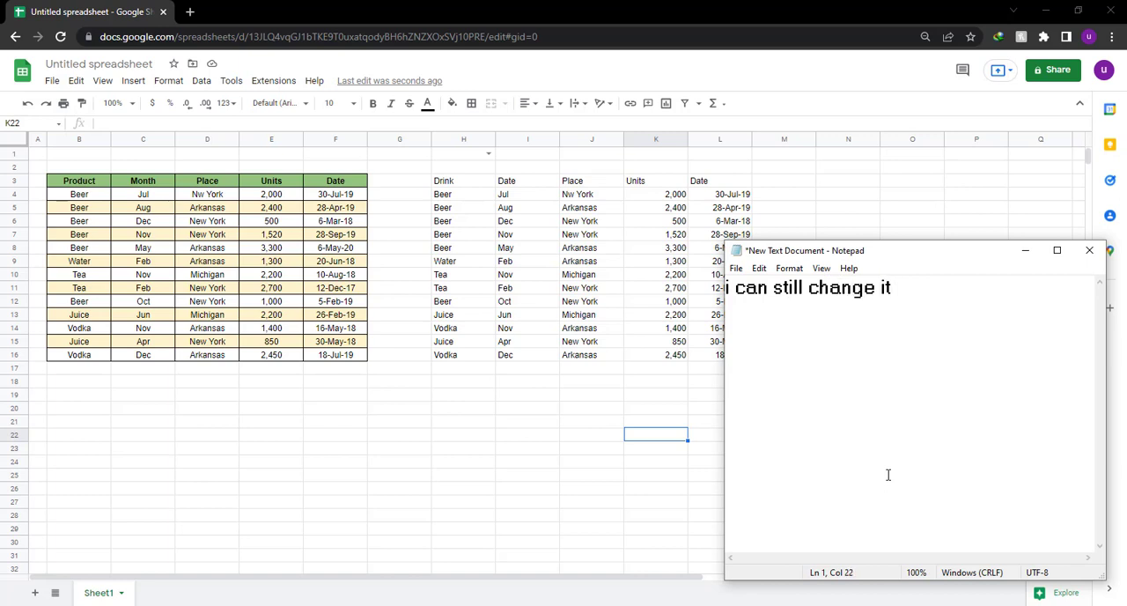
Clear all text from the Notepad note and return to the Google Sheets spreadsheet.
{"action": "key", "text": "ctrl+a"}
{"action": "key", "text": "BackSpace"}
{"action": "type", "text": "look"}
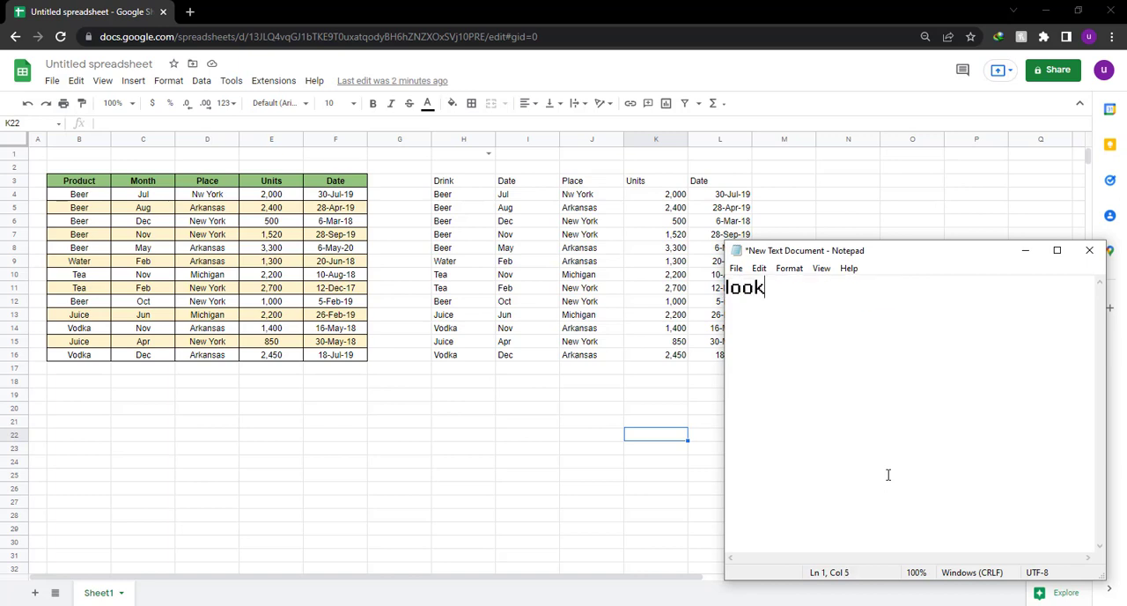
{"action": "type", "text": " hw"}
{"action": "key", "text": "BackSpace"}
{"action": "type", "text": "ow"}
{"action": "key", "text": "ctrl+a"}
{"action": "key", "text": "BackSpace"}
{"action": "left_click", "coordinate": [695, 15]}
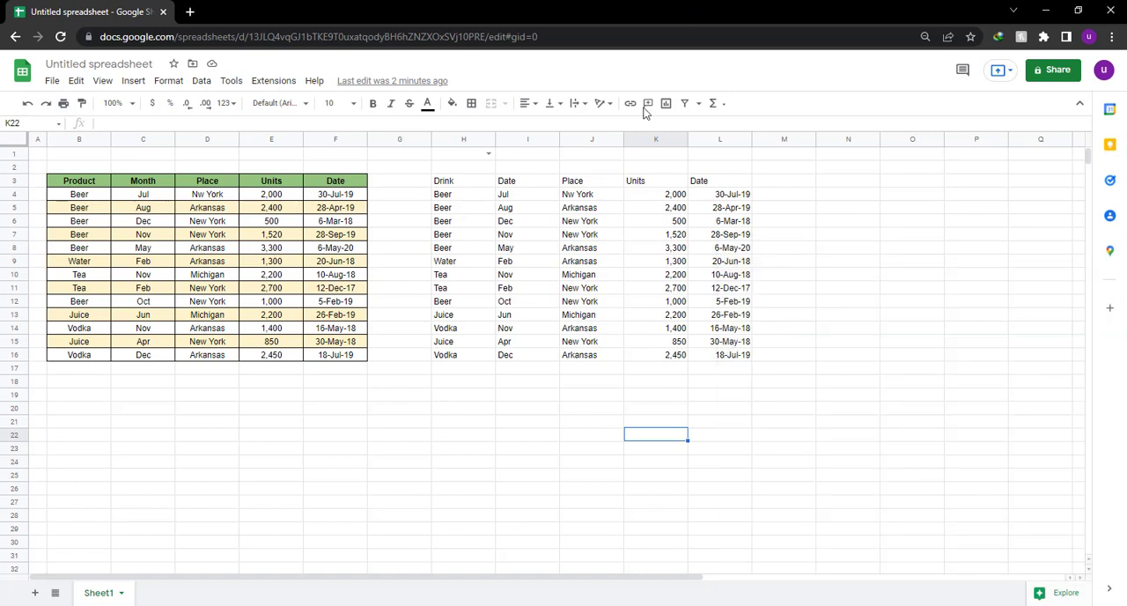
Extend the label clause of the QUERY formula in H3 with E 'PCS' and enter the formula.
{"action": "left_click", "coordinate": [464, 181]}
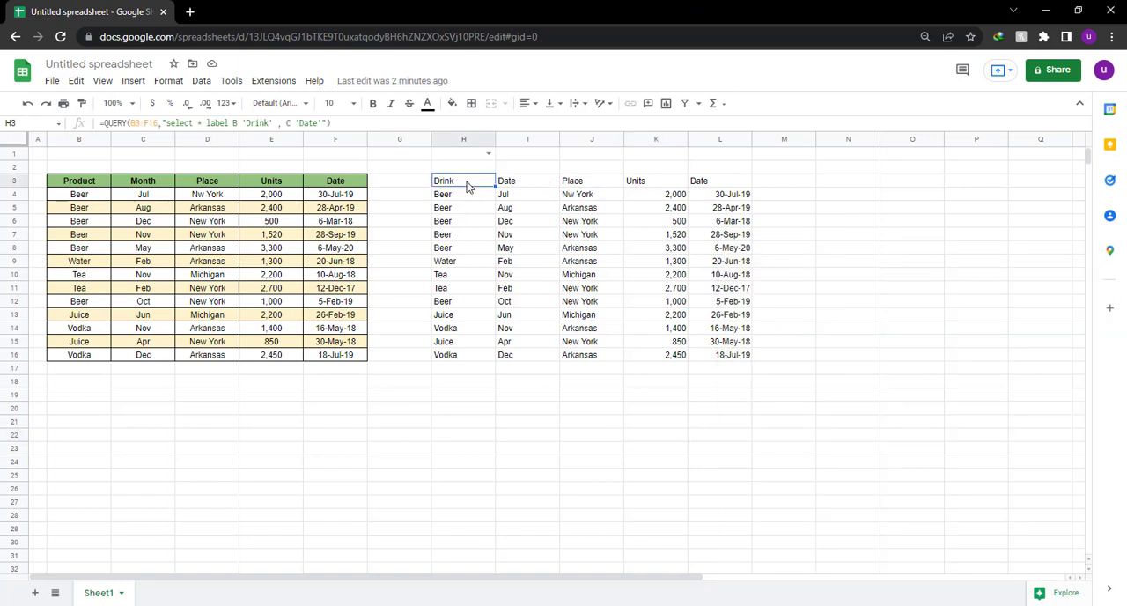
{"action": "double_click", "coordinate": [466, 183]}
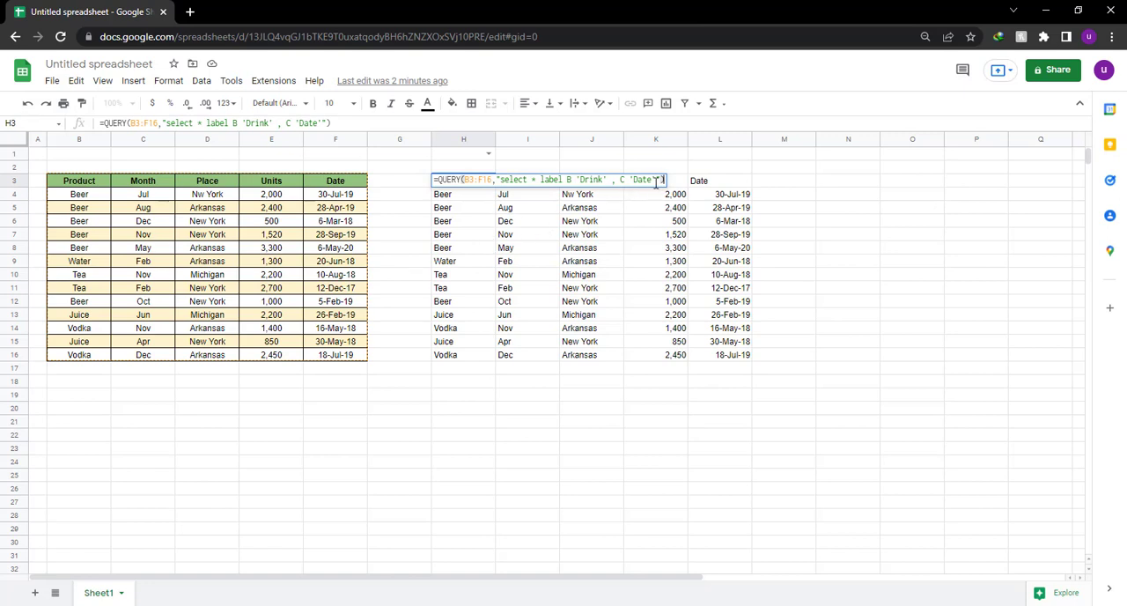
{"action": "type", "text": ", "}
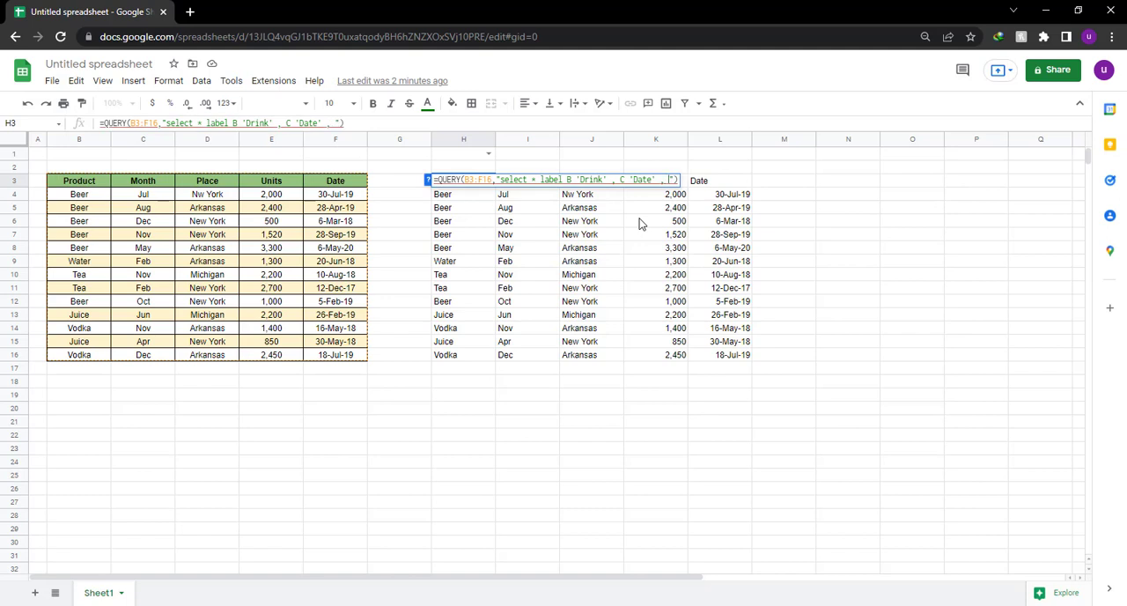
{"action": "type", "text": "E 'PCS"}
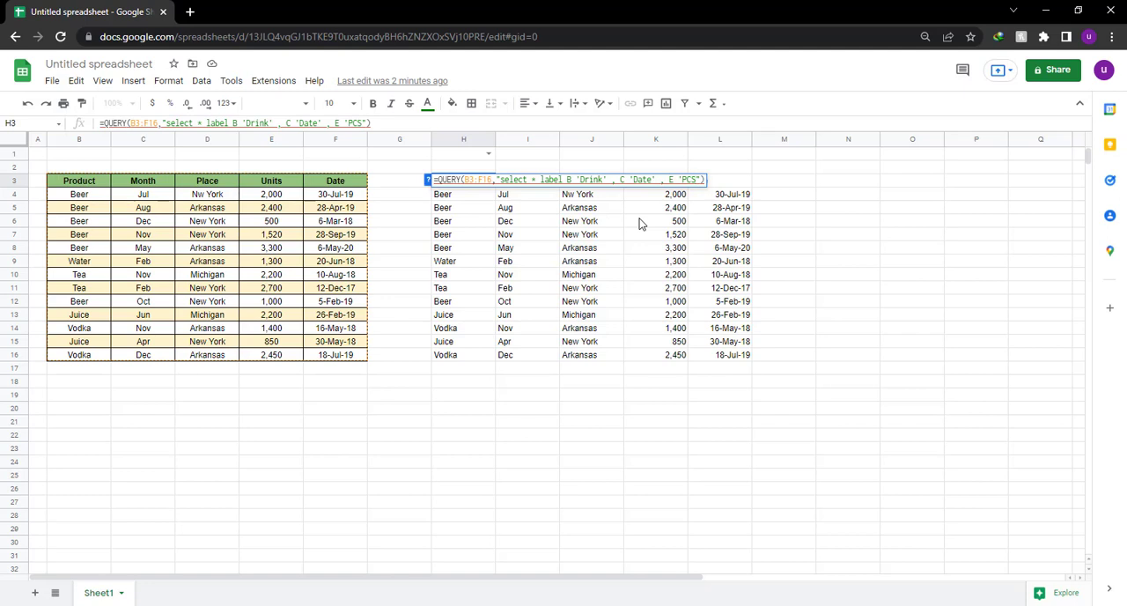
{"action": "type", "text": "'"}
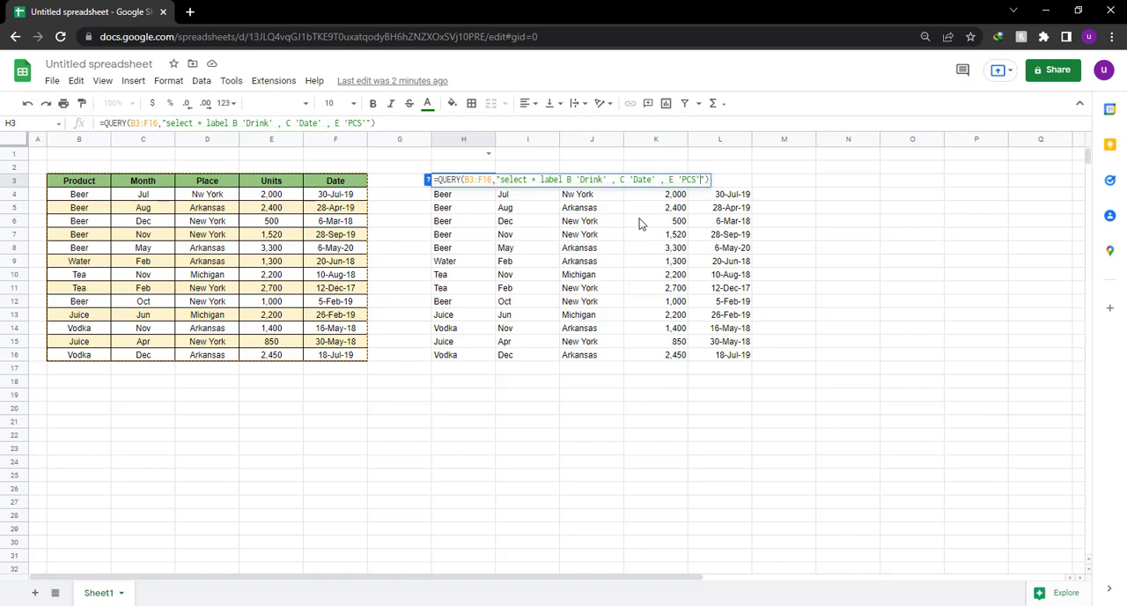
{"action": "key", "text": "Return"}
Compare the query result's headers in K3 and J3 with the source table's Place header in D3.
{"action": "left_click", "coordinate": [648, 181]}
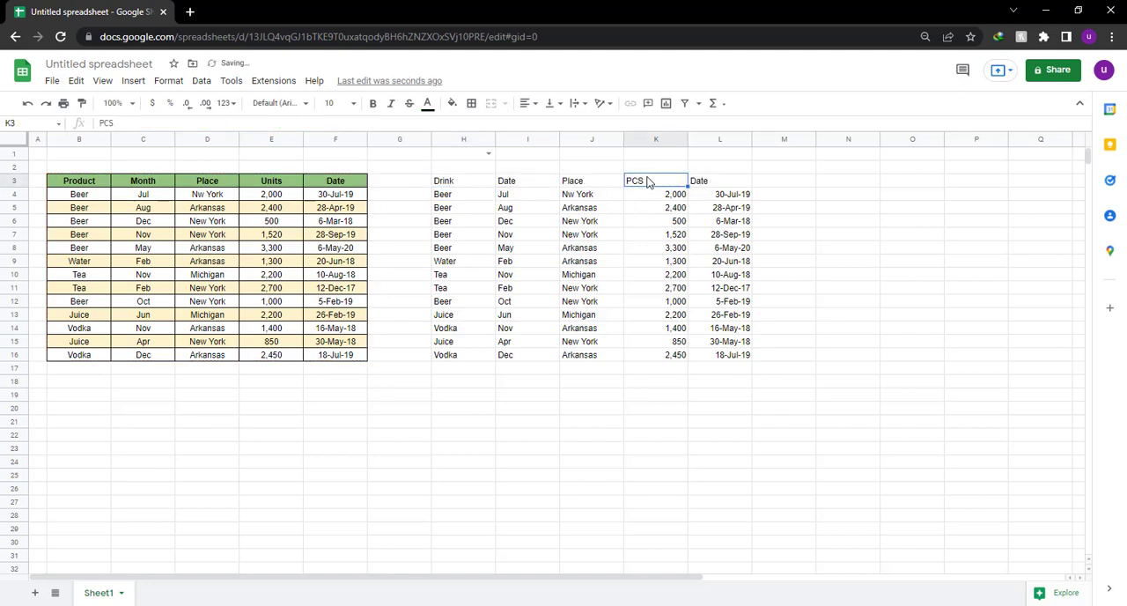
{"action": "left_click", "coordinate": [578, 183]}
{"action": "left_click", "coordinate": [211, 185]}
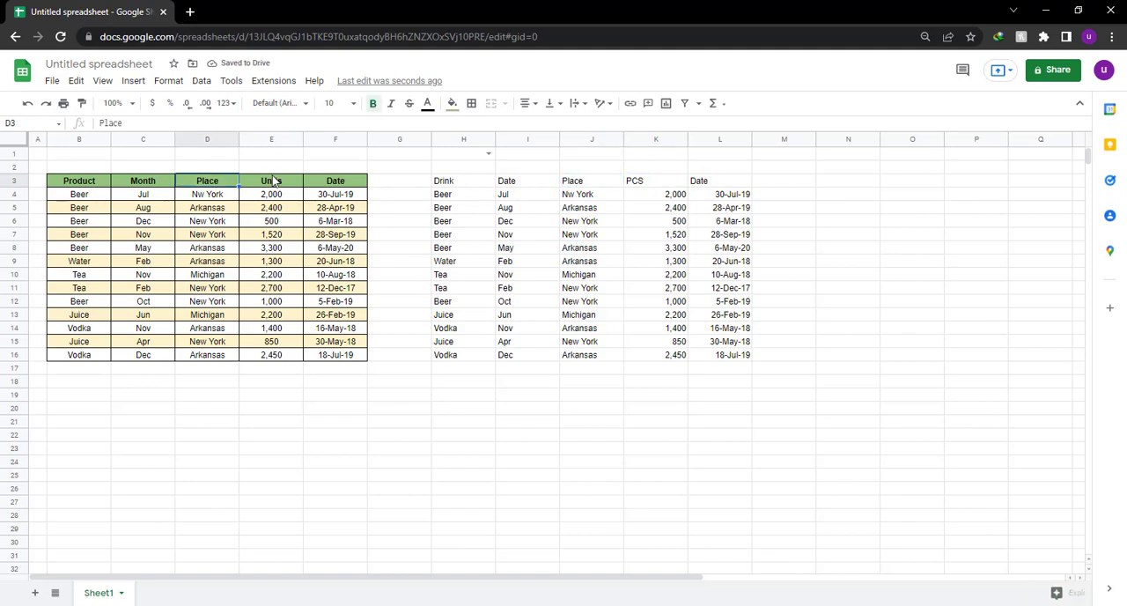
Compare the source table's Units header in E3 with the query result's corresponding header in K3.
{"action": "left_click", "coordinate": [274, 181]}
{"action": "left_click", "coordinate": [632, 181]}
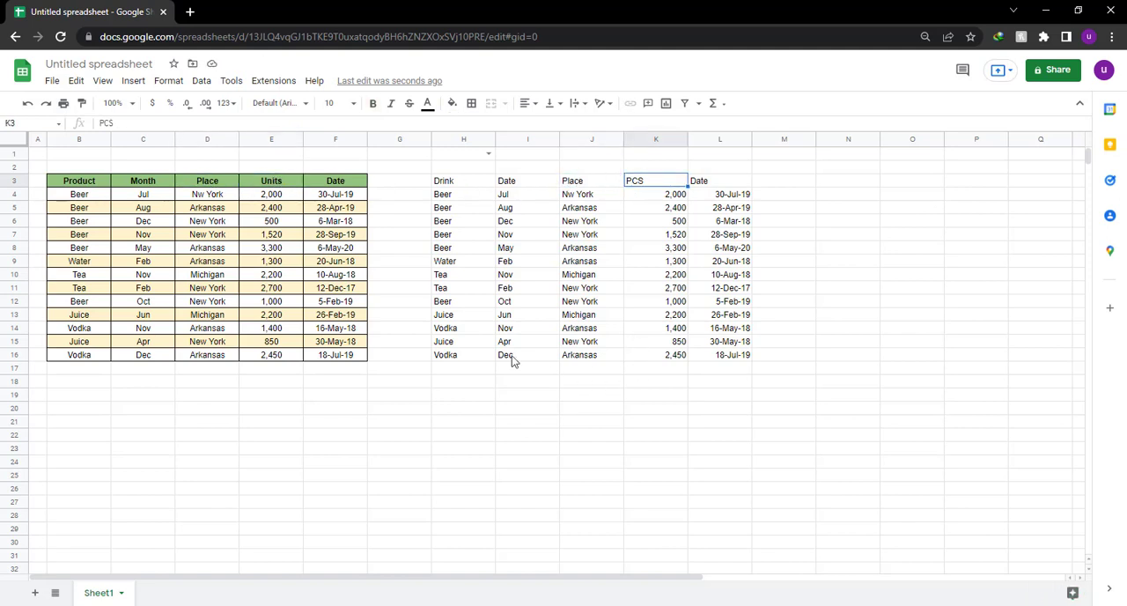
Switch to Notepad and write "it is simple you just need to learn the" and "google visualization api query language" with a blank line between.
{"action": "key", "text": "alt+Tab"}
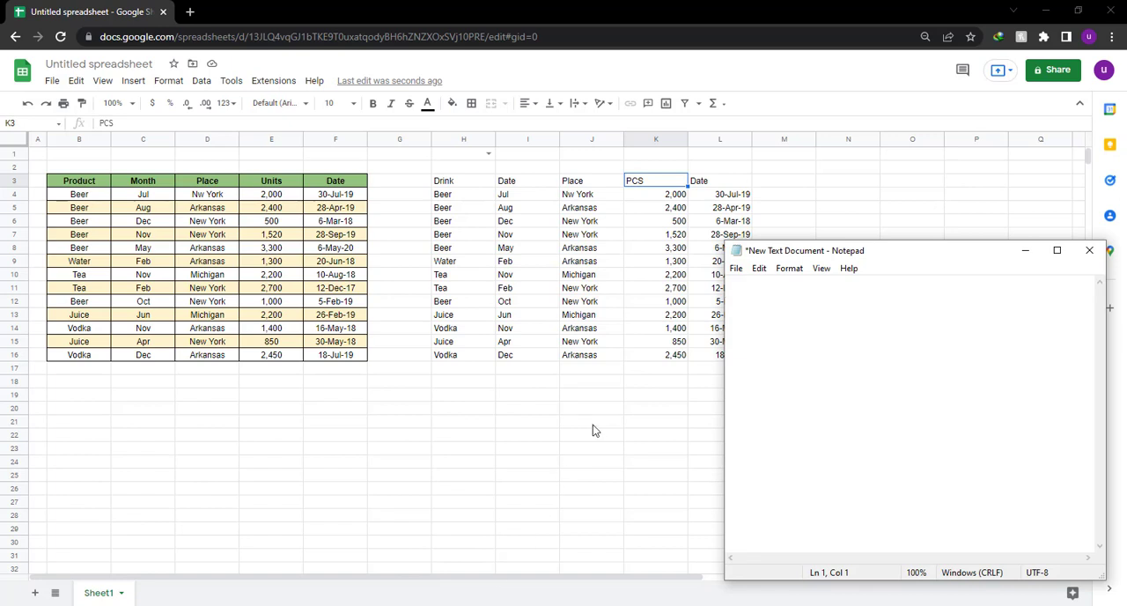
{"action": "type", "text": "it is"}
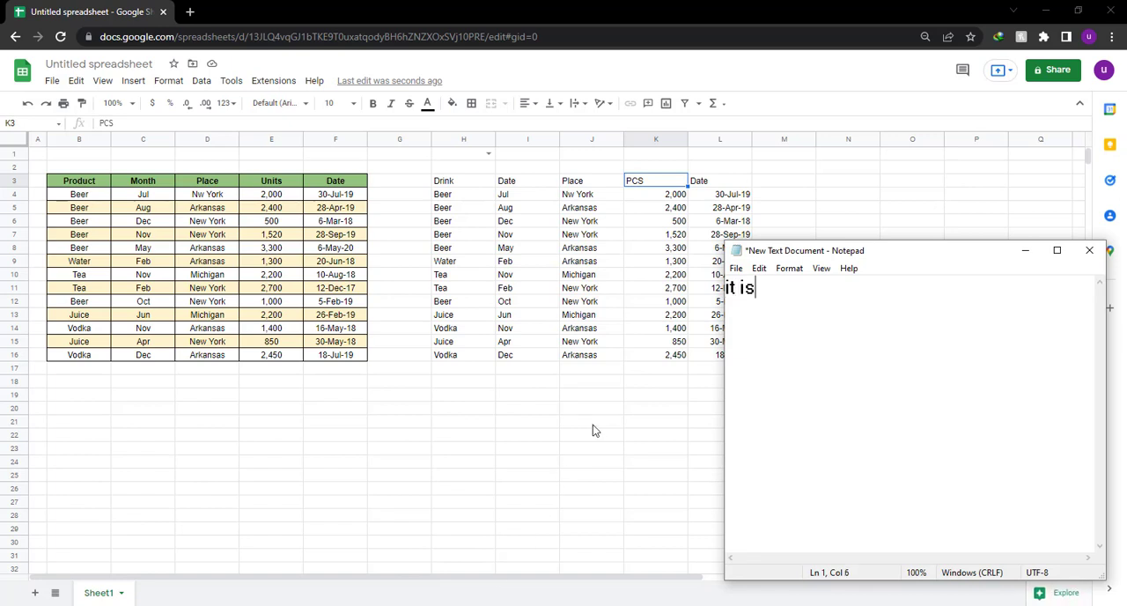
{"action": "type", "text": " simple "}
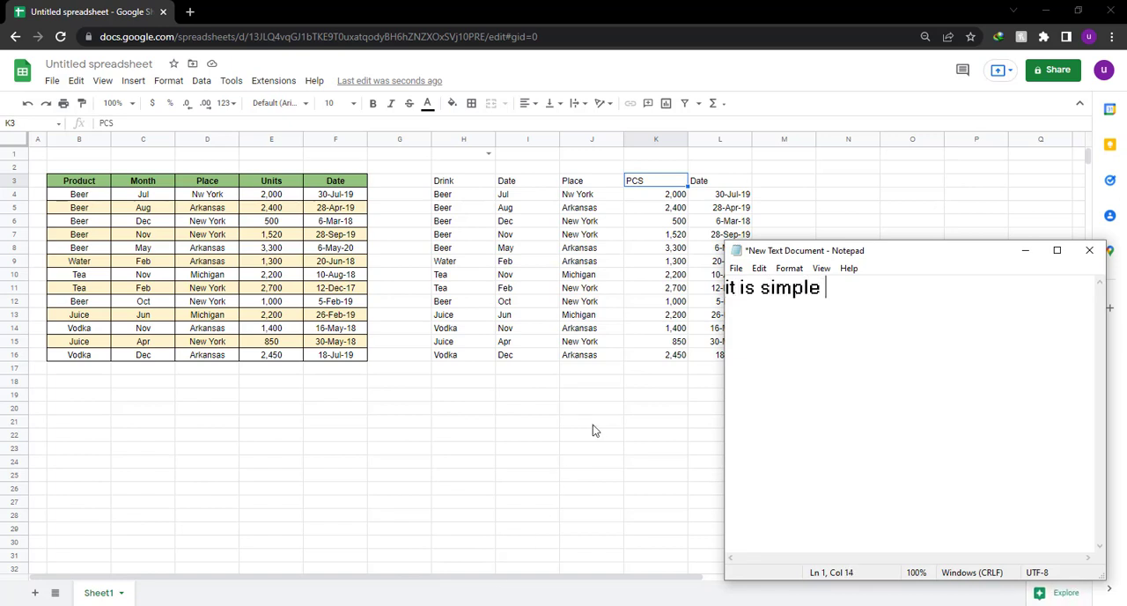
{"action": "type", "text": "you just "}
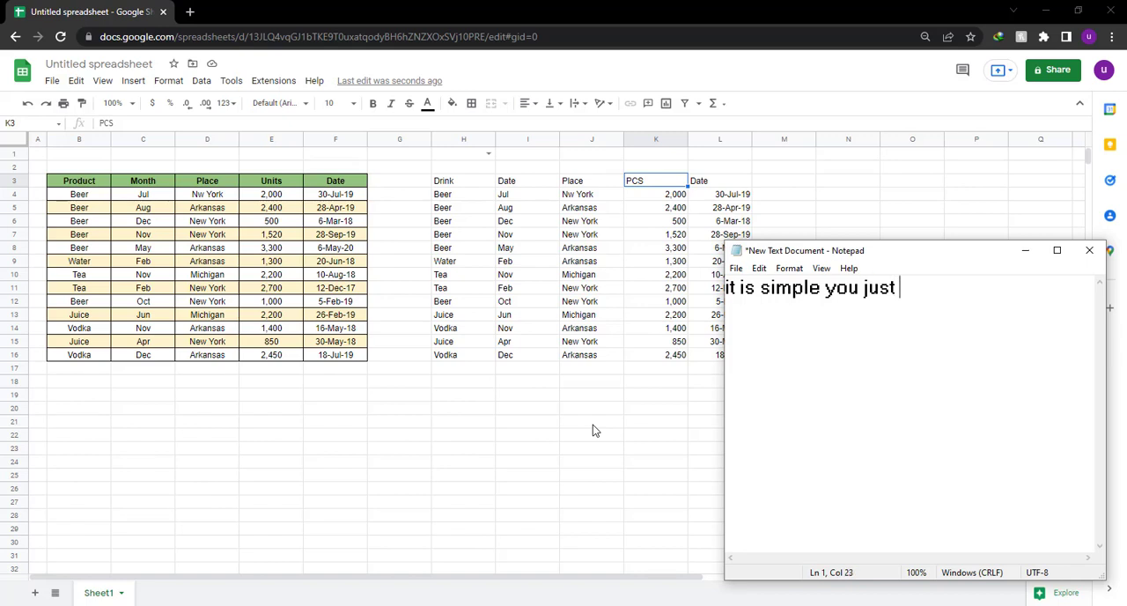
{"action": "type", "text": "need to learn the"}
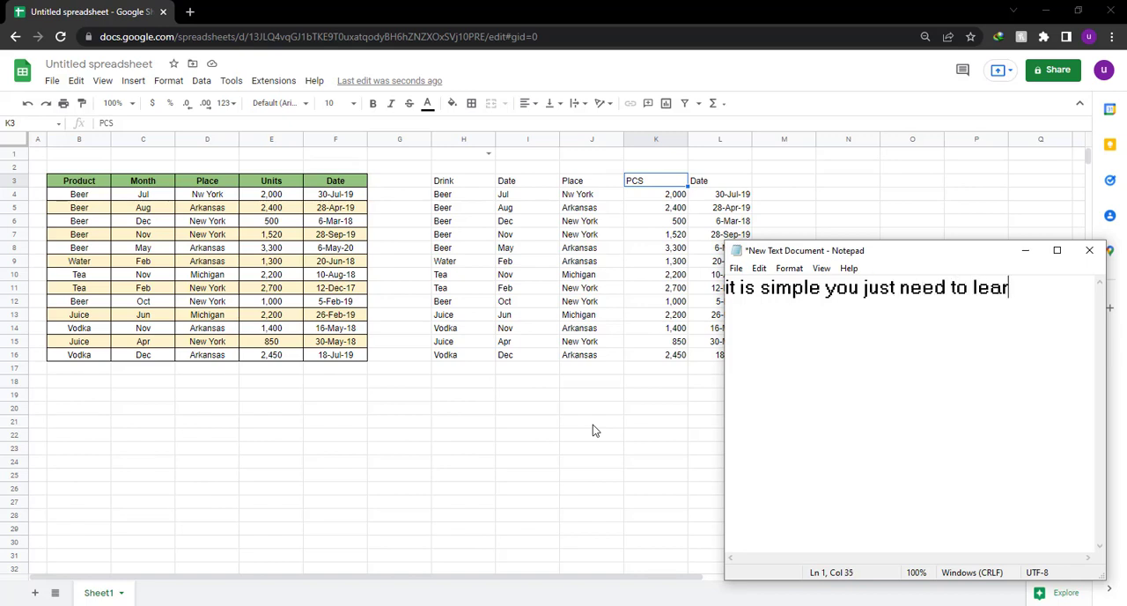
{"action": "key", "text": "Return"}
{"action": "key", "text": "Return"}
{"action": "type", "text": "goo"}
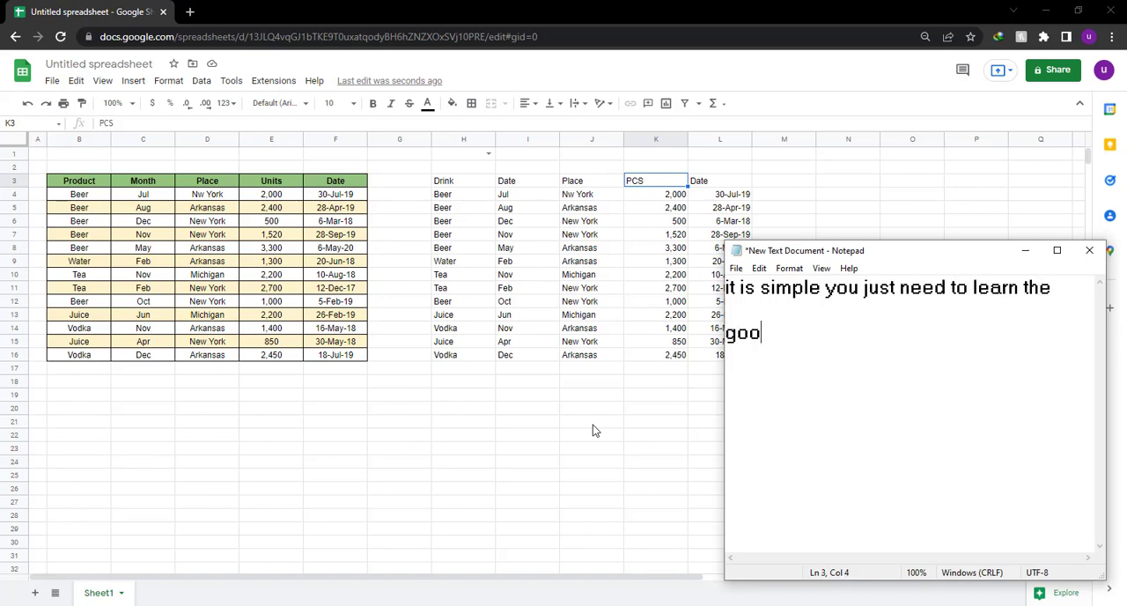
{"action": "type", "text": "gle visuali"}
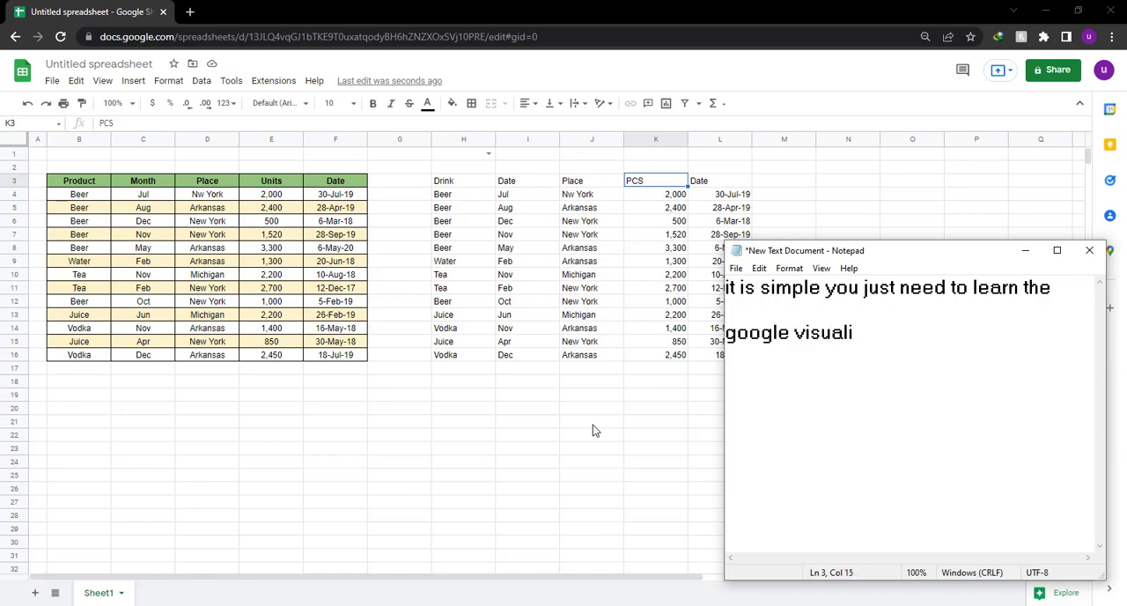
{"action": "type", "text": "zation api"}
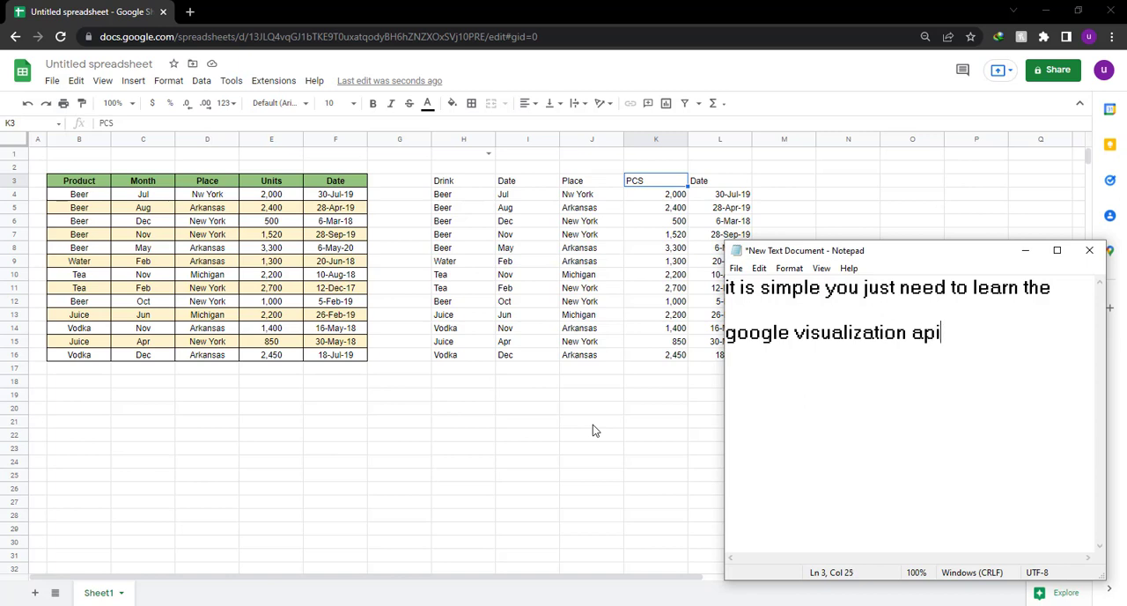
{"action": "type", "text": " query lan"}
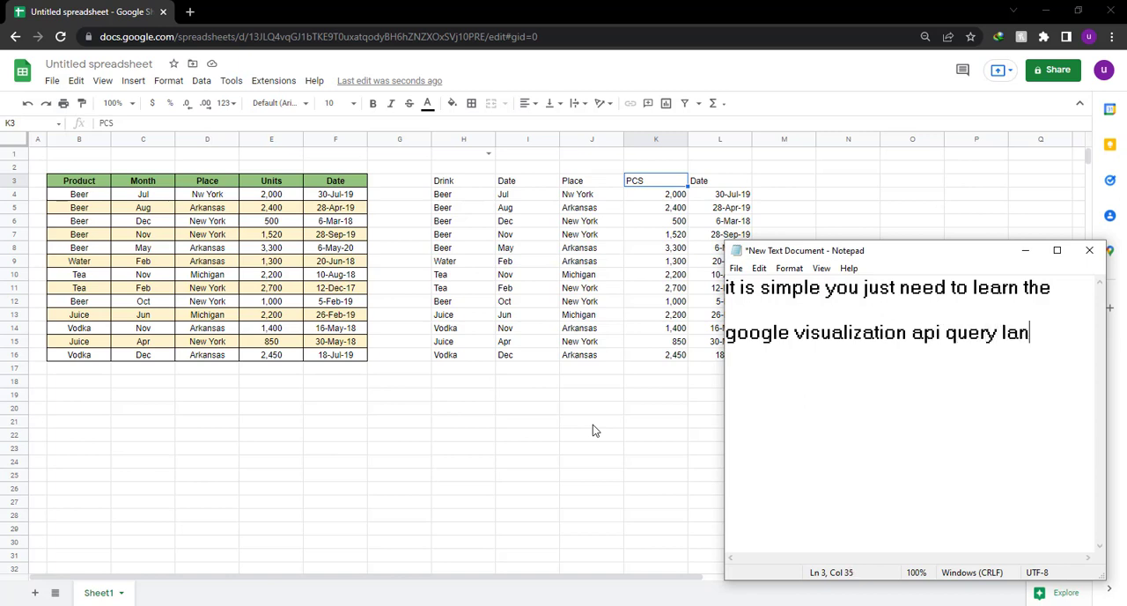
{"action": "type", "text": "guage"}
Below a blank line, add "and you are a pro at this like me" to the note.
{"action": "key", "text": "Return"}
{"action": "key", "text": "Return"}
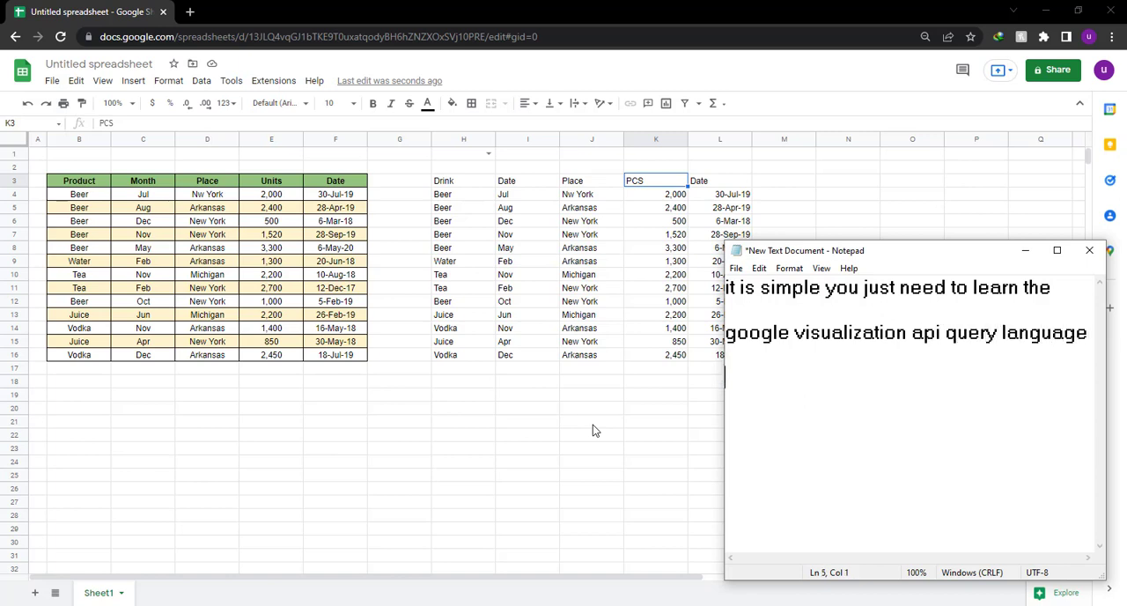
{"action": "type", "text": "and you a"}
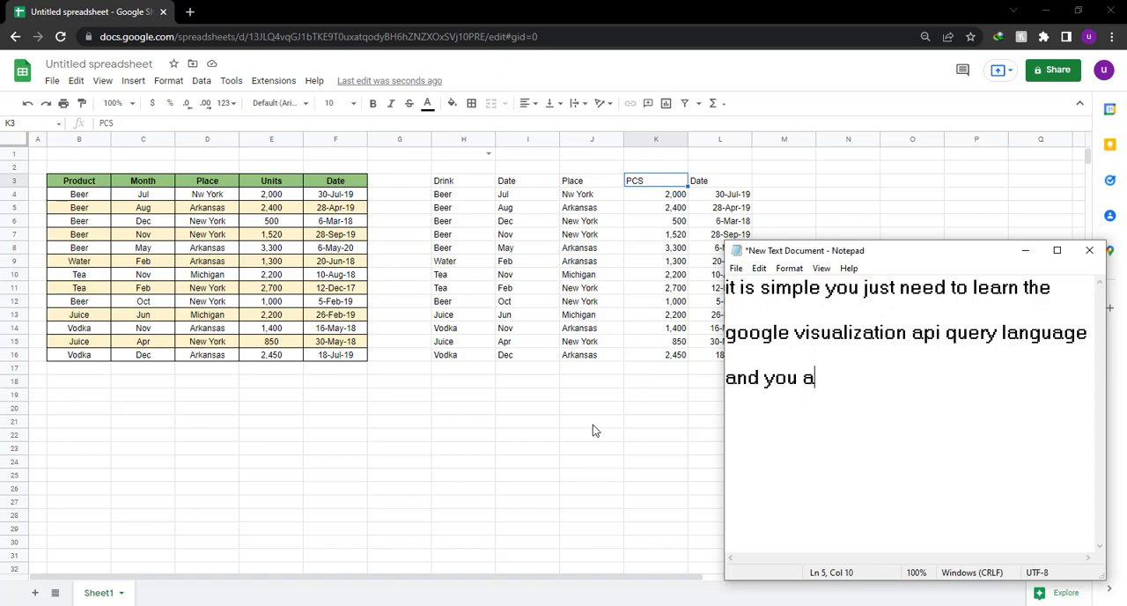
{"action": "type", "text": "re a pro at thi"}
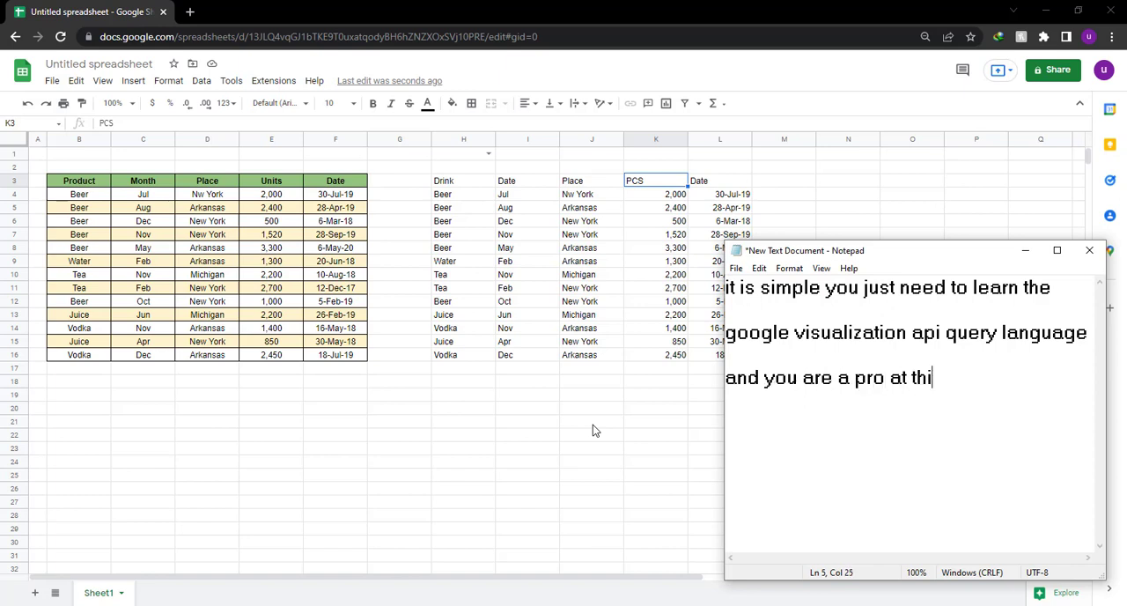
{"action": "type", "text": "s like me"}
Replace the note with "now we will talk about the LIMIT function" and, below a blank line, "inside the query function".
{"action": "key", "text": "ctrl+a"}
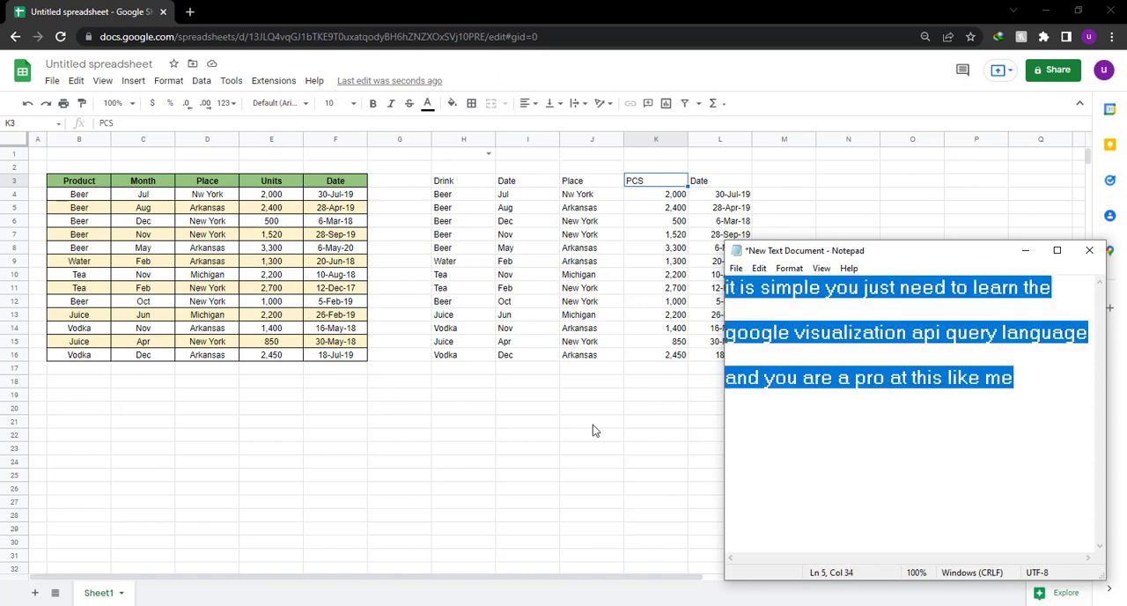
{"action": "key", "text": "BackSpace"}
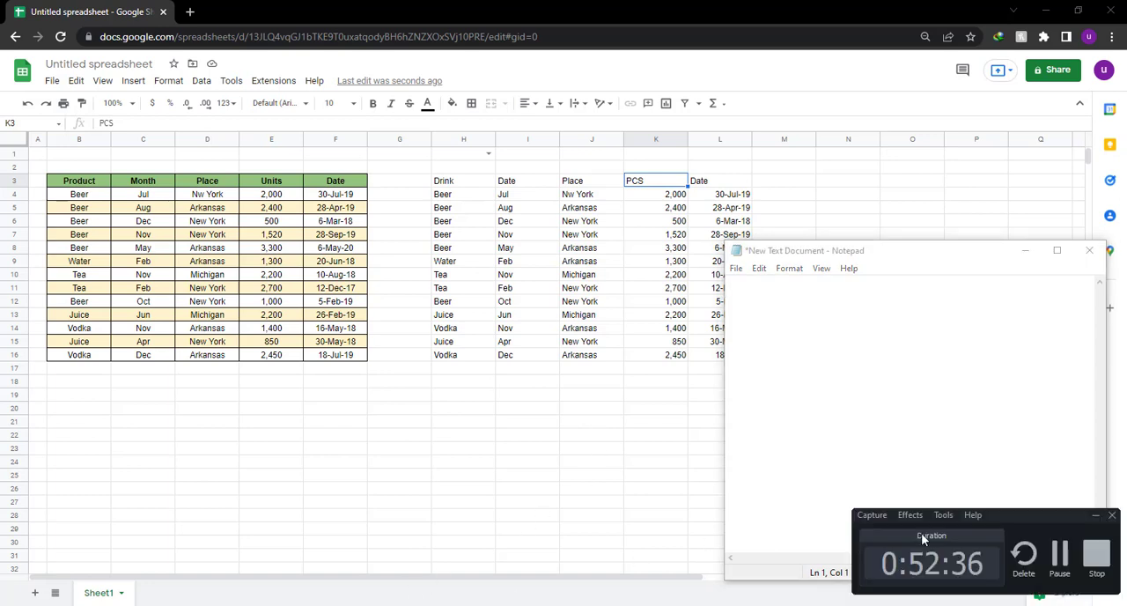
{"action": "left_click", "coordinate": [1066, 563]}
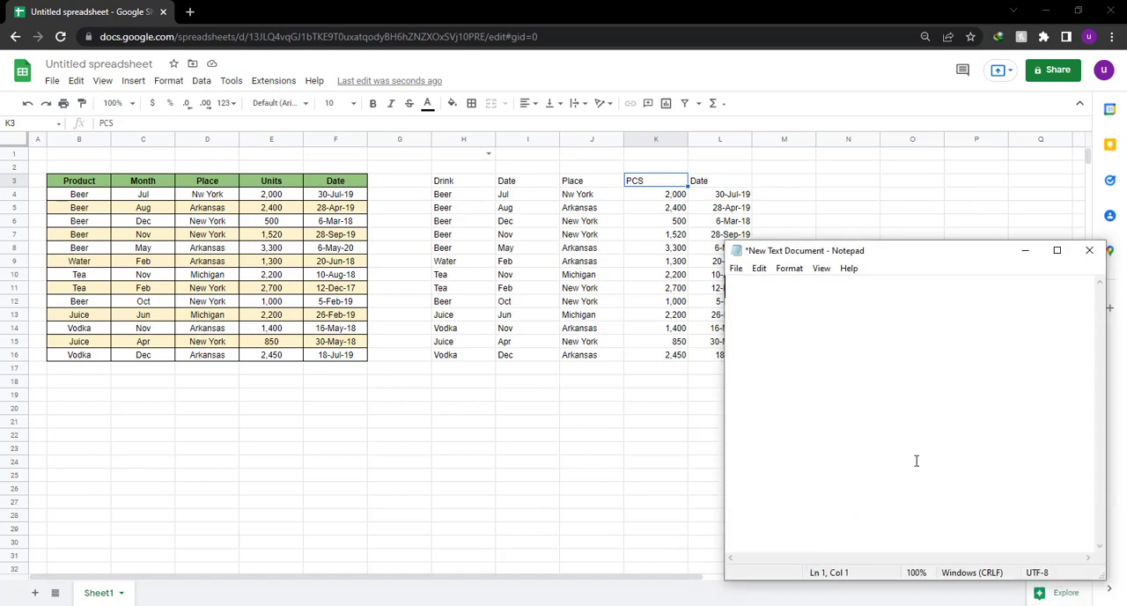
{"action": "type", "text": "now we w"}
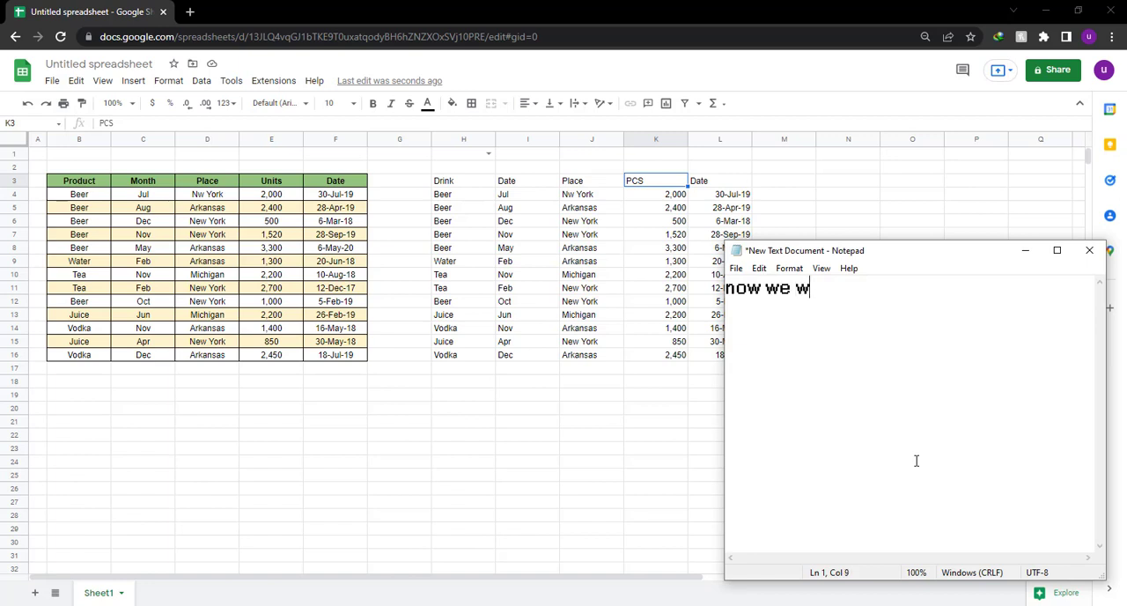
{"action": "type", "text": "ill talk abo"}
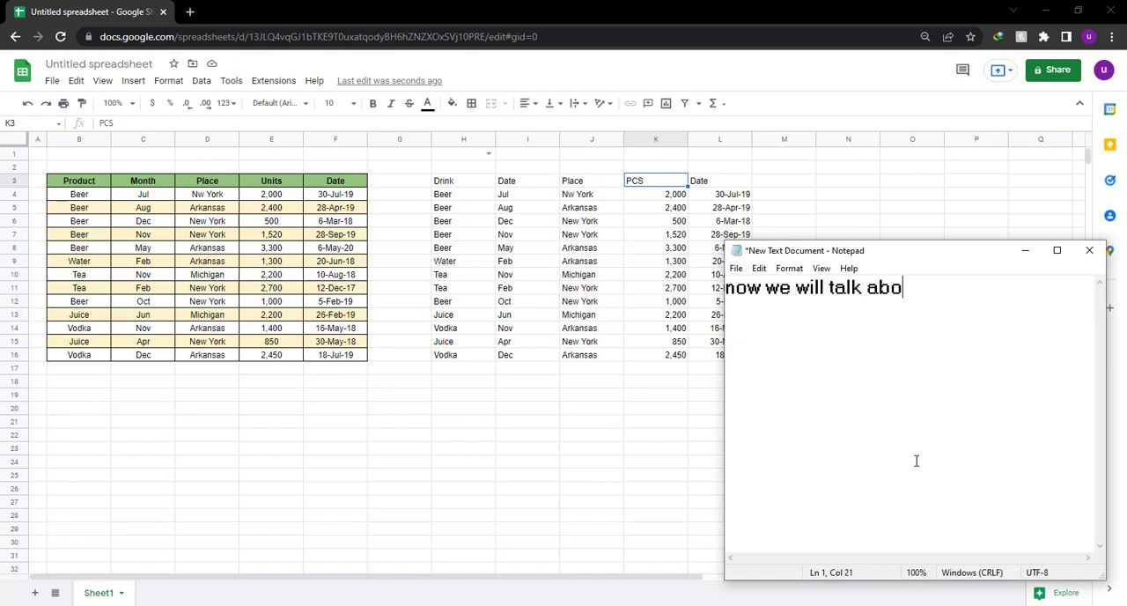
{"action": "type", "text": "ut the LIMIT function"}
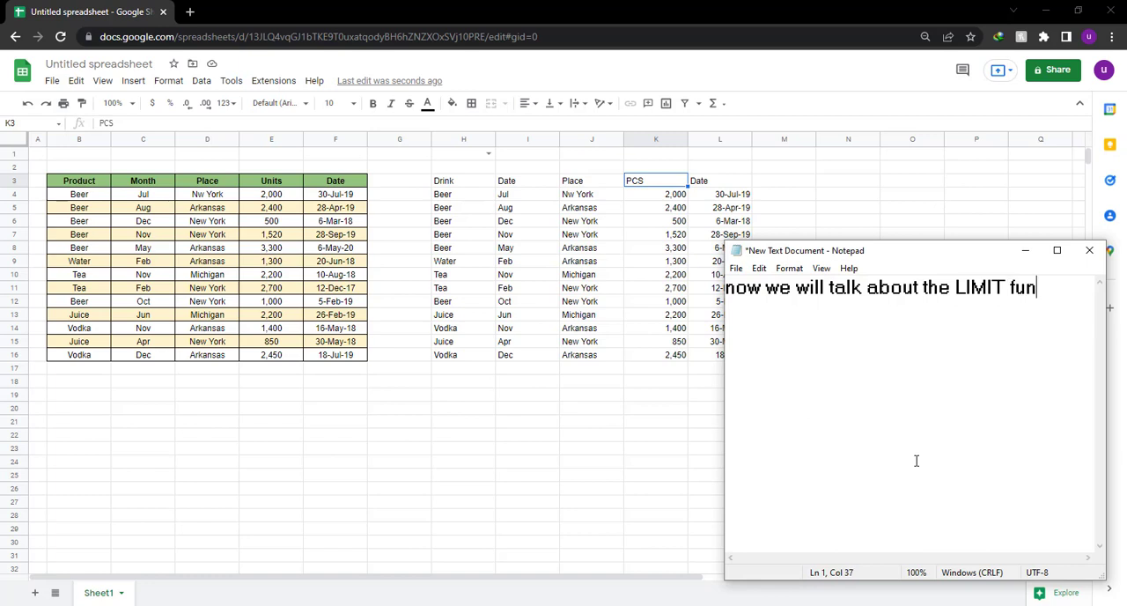
{"action": "key", "text": "Return"}
{"action": "key", "text": "Return"}
{"action": "type", "text": "insid"}
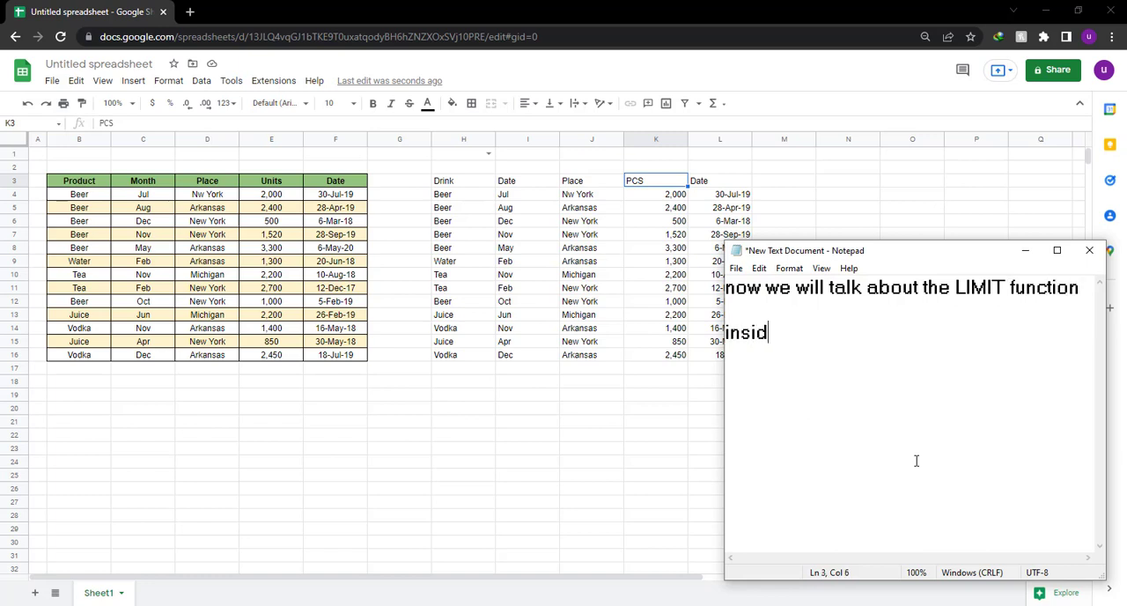
{"action": "type", "text": "e the query function"}
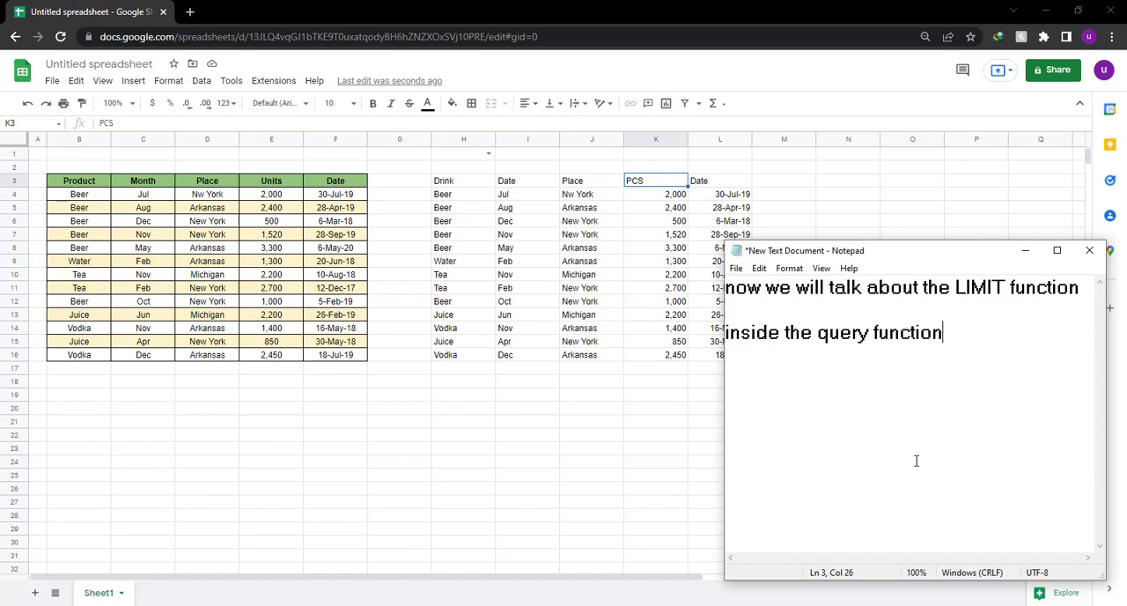
Replace the note with the line "what LIMIT does is it allows you to specify".
{"action": "key", "text": "ctrl+a"}
{"action": "key", "text": "BackSpace"}
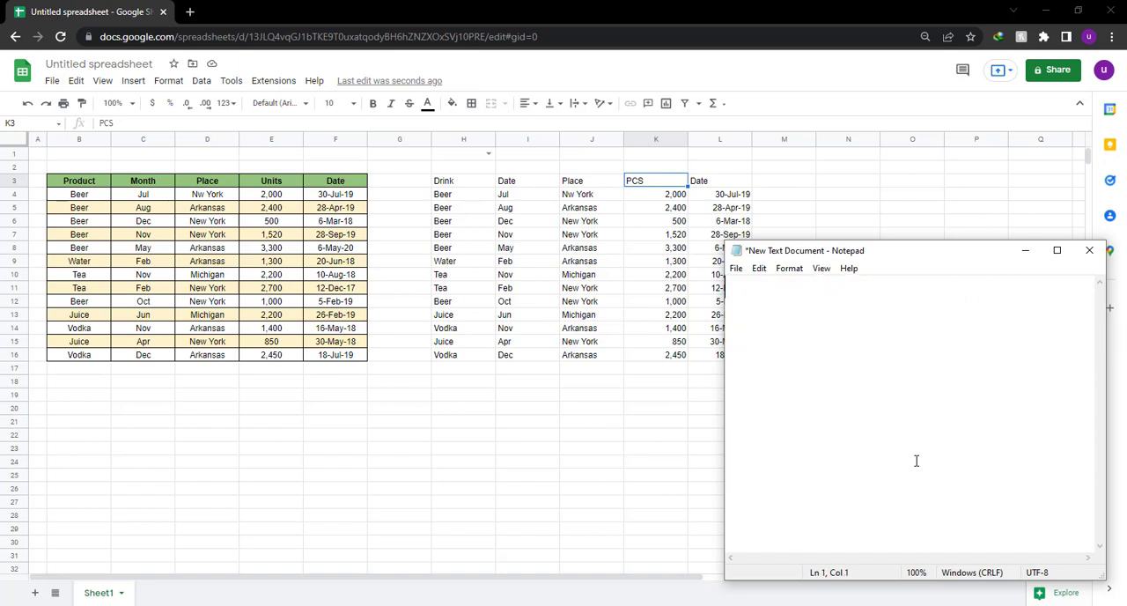
{"action": "type", "text": "what LIMI"}
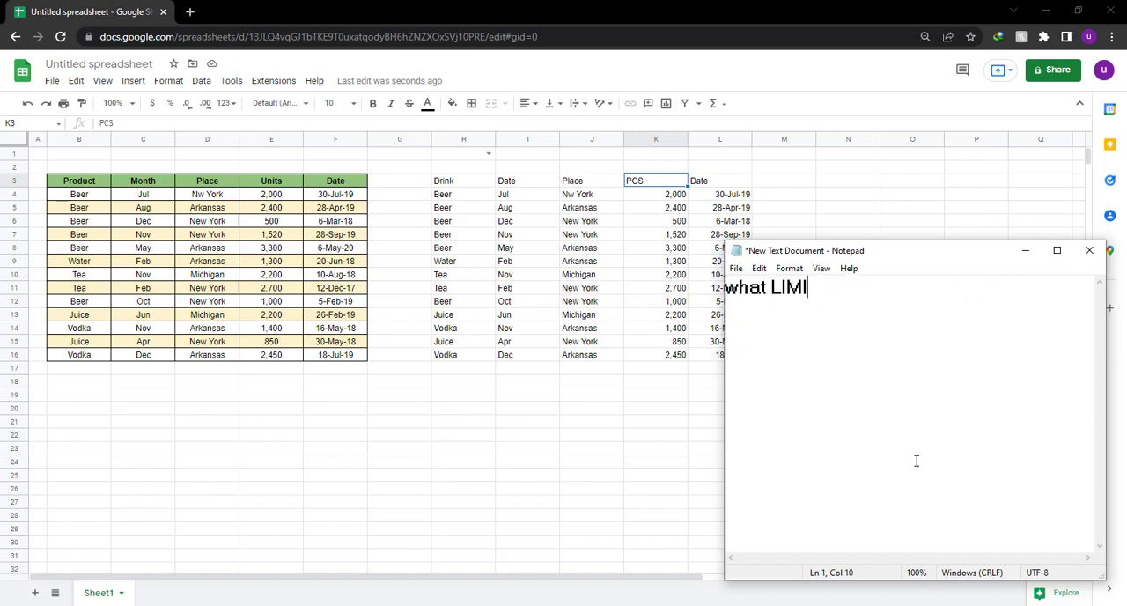
{"action": "type", "text": "T does is it all"}
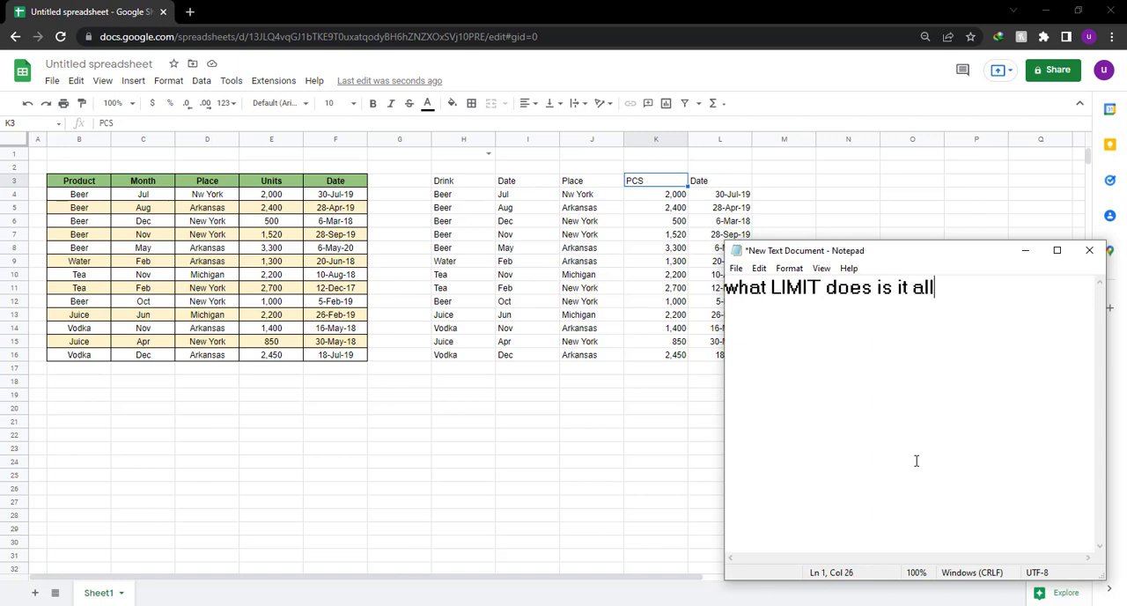
{"action": "type", "text": "ows you to"}
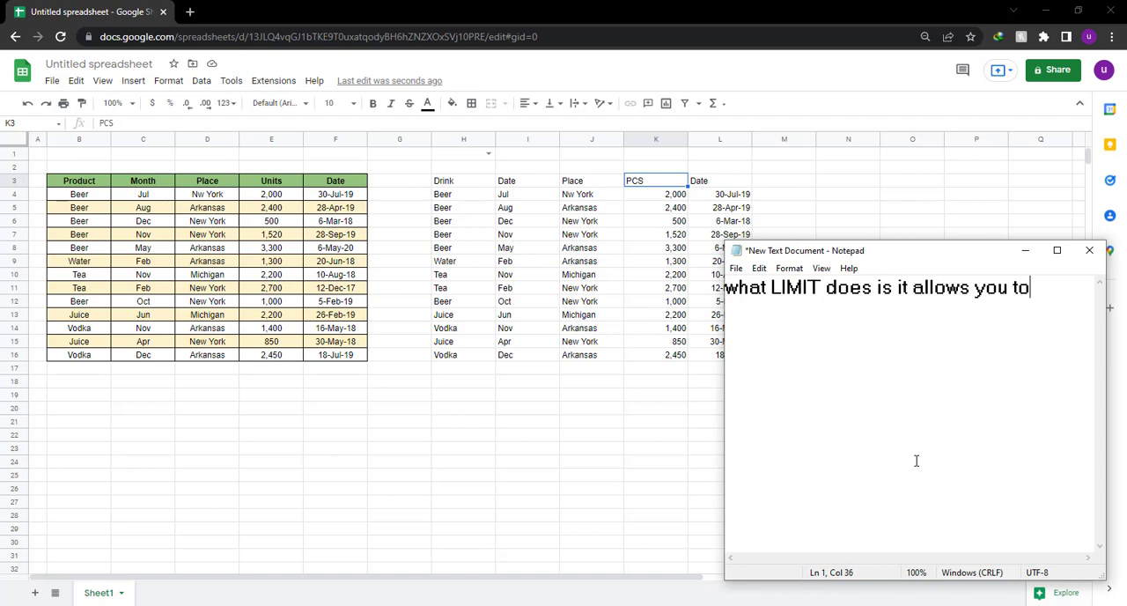
{"action": "type", "text": " specify"}
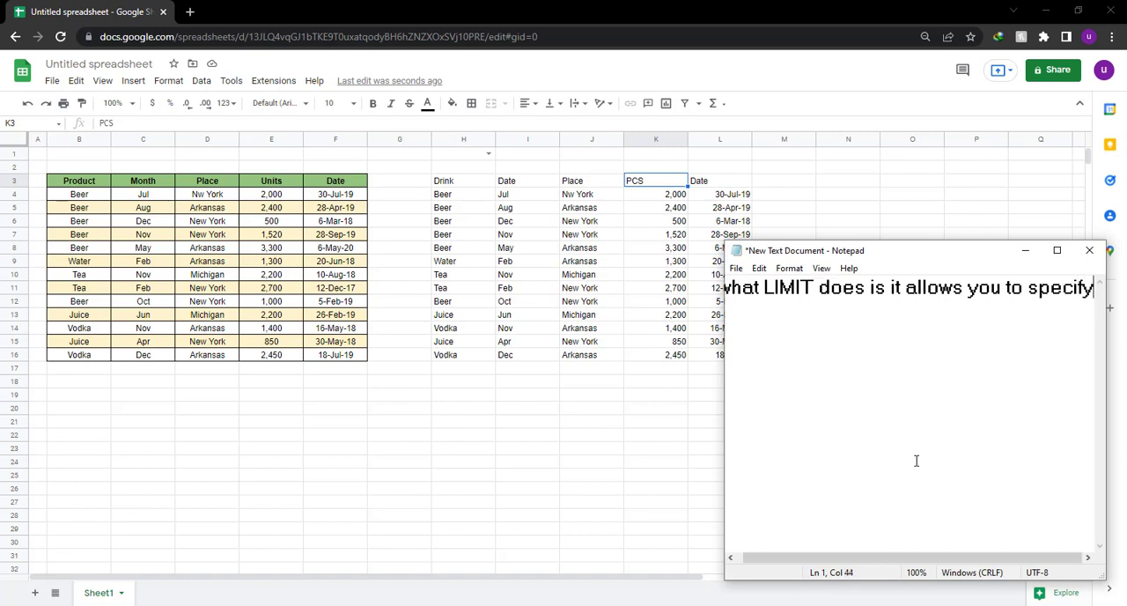
Add "a maximum number of rows that can be returned" and "or pulled" to the note, each below a blank line.
{"action": "key", "text": "Return"}
{"action": "key", "text": "Return"}
{"action": "type", "text": "m"}
{"action": "key", "text": "BackSpace"}
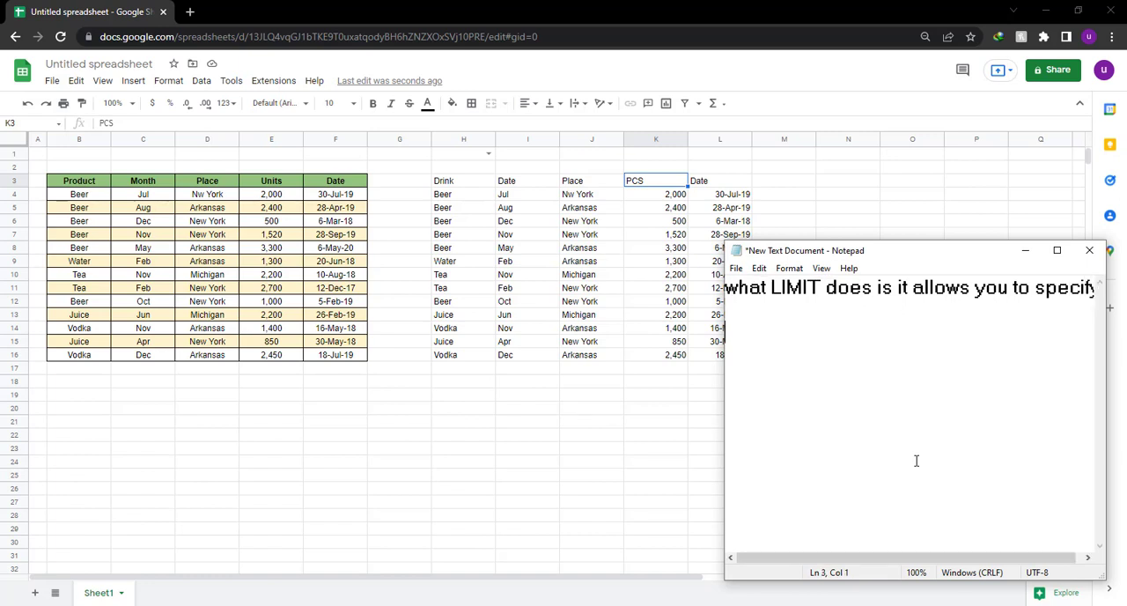
{"action": "type", "text": "a maximum number "}
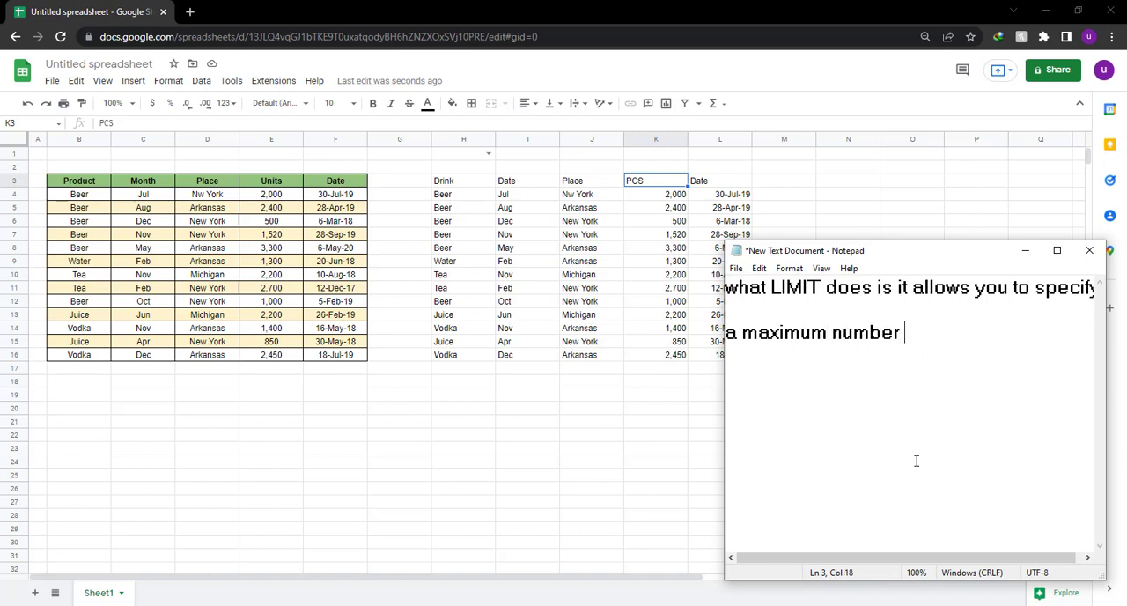
{"action": "type", "text": "of rows "}
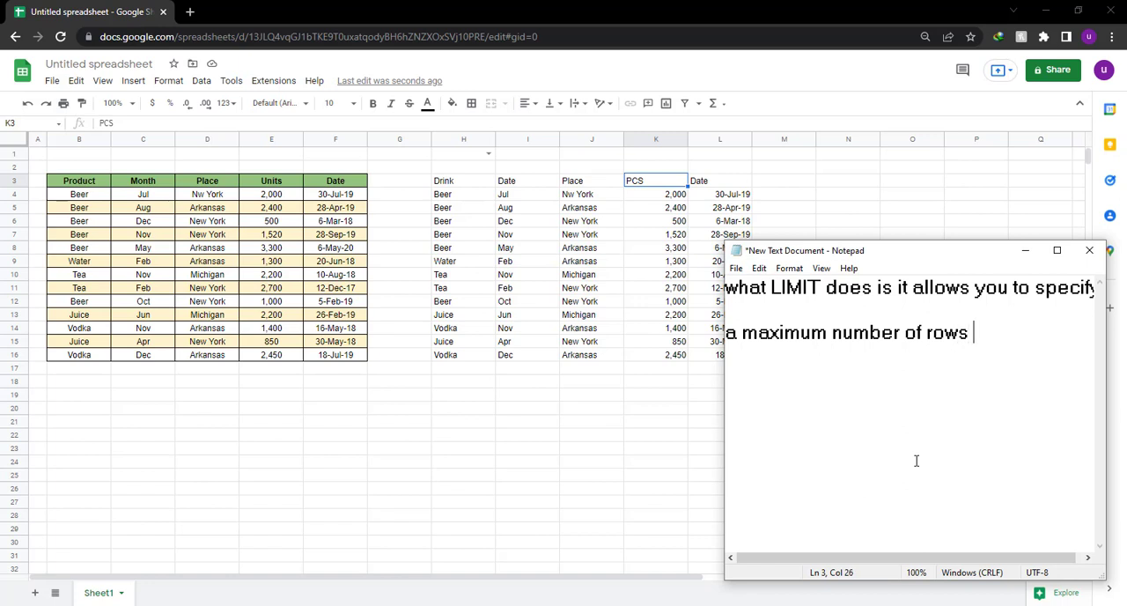
{"action": "type", "text": "that can be"}
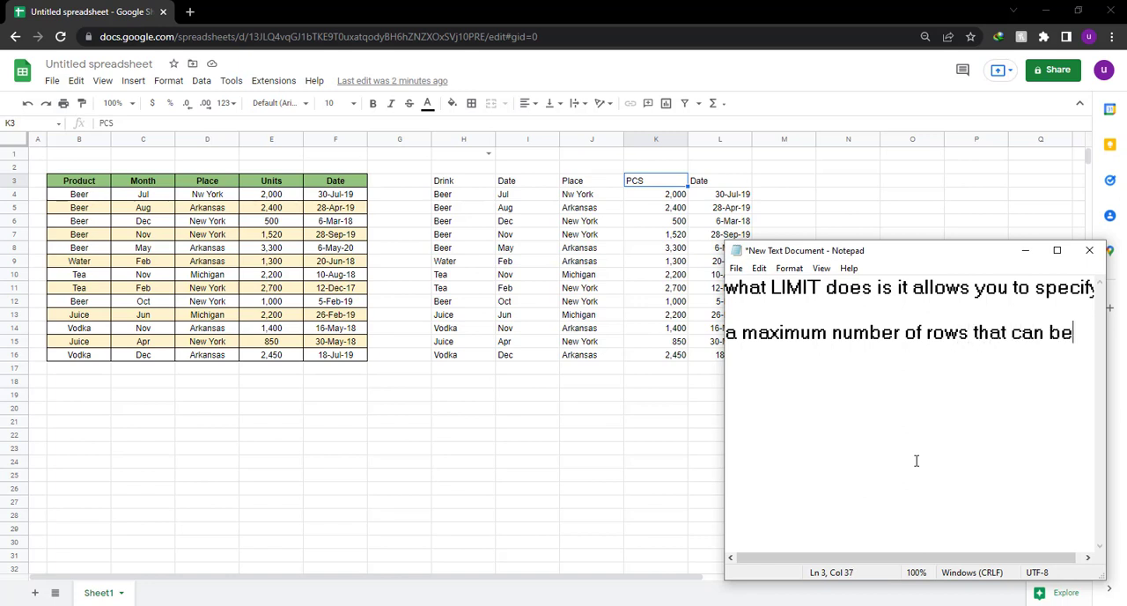
{"action": "type", "text": " returned"}
{"action": "key", "text": "Return"}
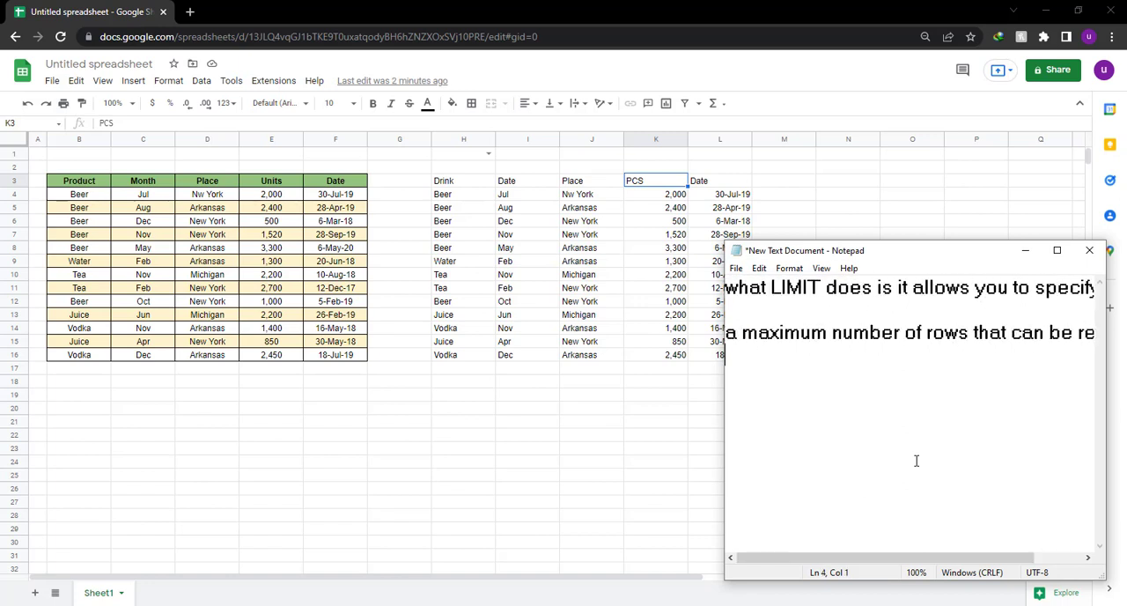
{"action": "key", "text": "Return"}
{"action": "type", "text": "or pulled"}
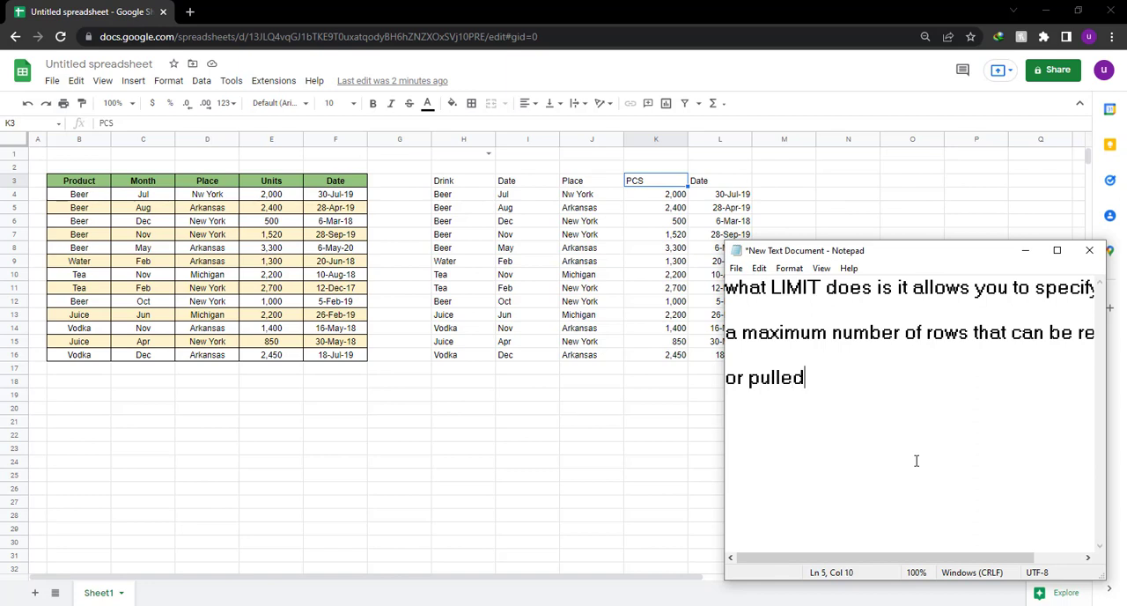
Erase the LIMIT explanation from the Notepad note and switch back to the Google Sheets spreadsheet.
{"action": "key", "text": "ctrl+a"}
{"action": "key", "text": "BackSpace"}
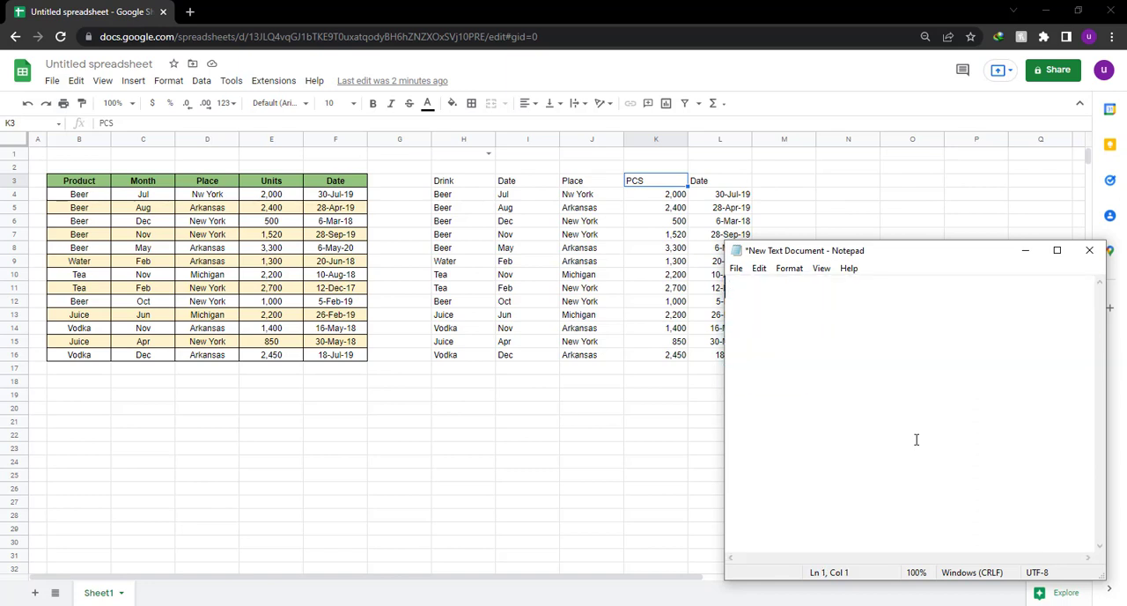
{"action": "left_click", "coordinate": [599, 463]}
Delete the QUERY formula and its output by clearing the range H3:M16.
{"action": "left_click_drag", "start_coordinate": [448, 182], "coordinate": [466, 236]}
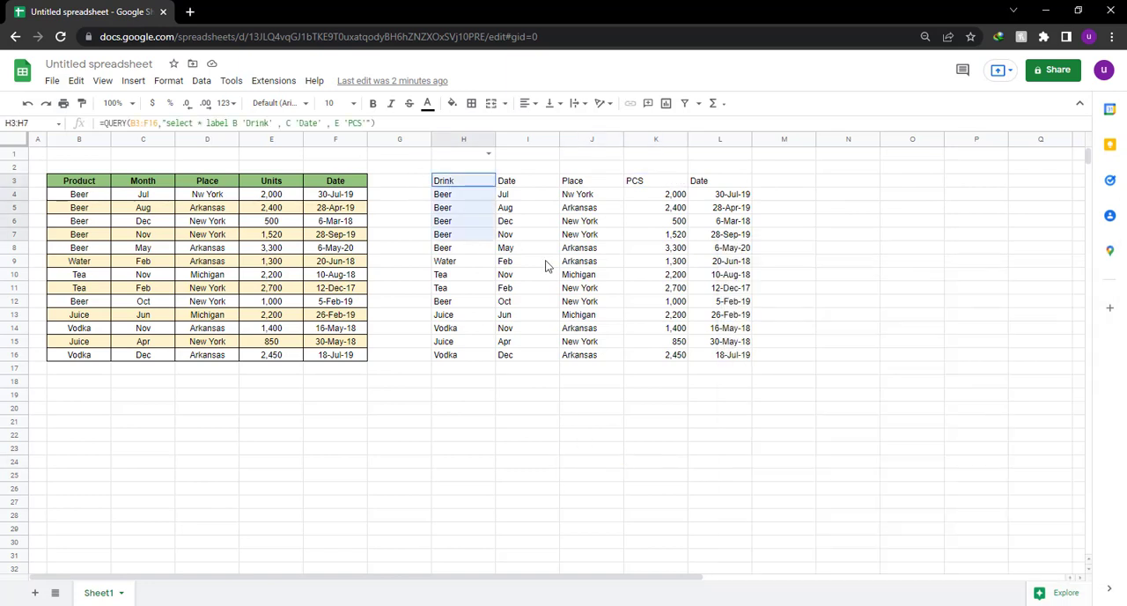
{"action": "left_click_drag", "start_coordinate": [545, 265], "coordinate": [757, 362]}
{"action": "key", "text": "Delete"}
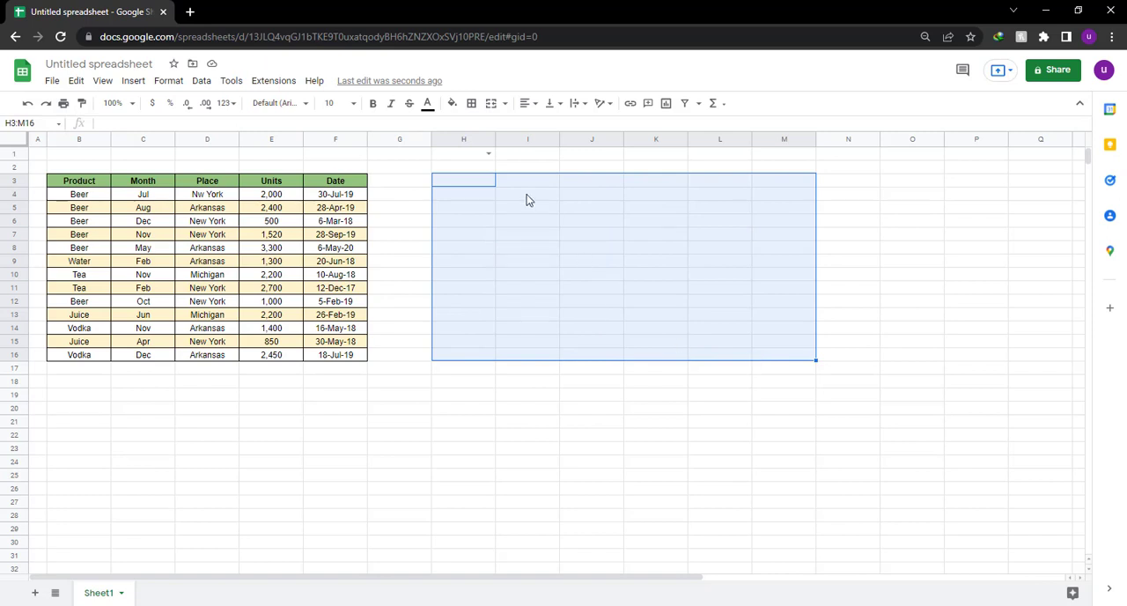
Enter the formula =QUERY(B3:F16,"select * limit 5") in cell H3.
{"action": "left_click", "coordinate": [476, 184]}
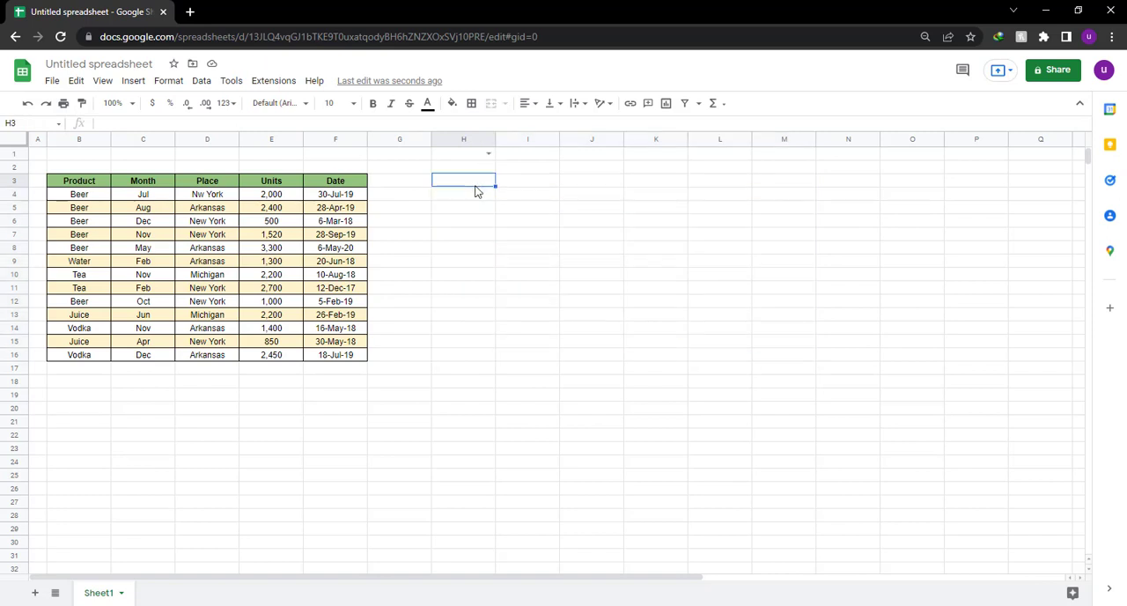
{"action": "type", "text": "="}
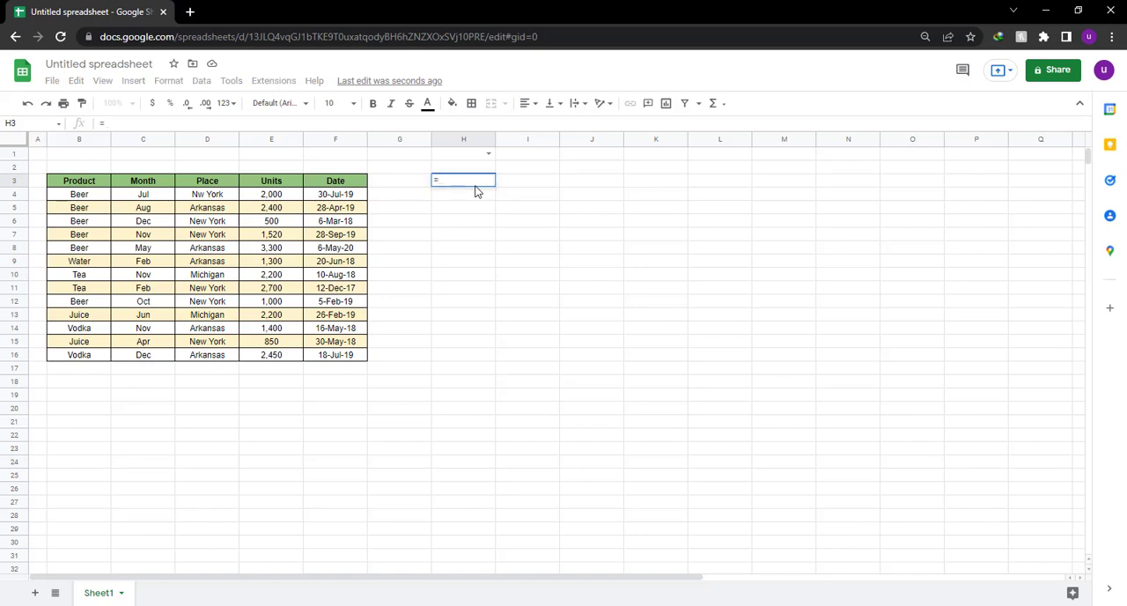
{"action": "type", "text": "Query"}
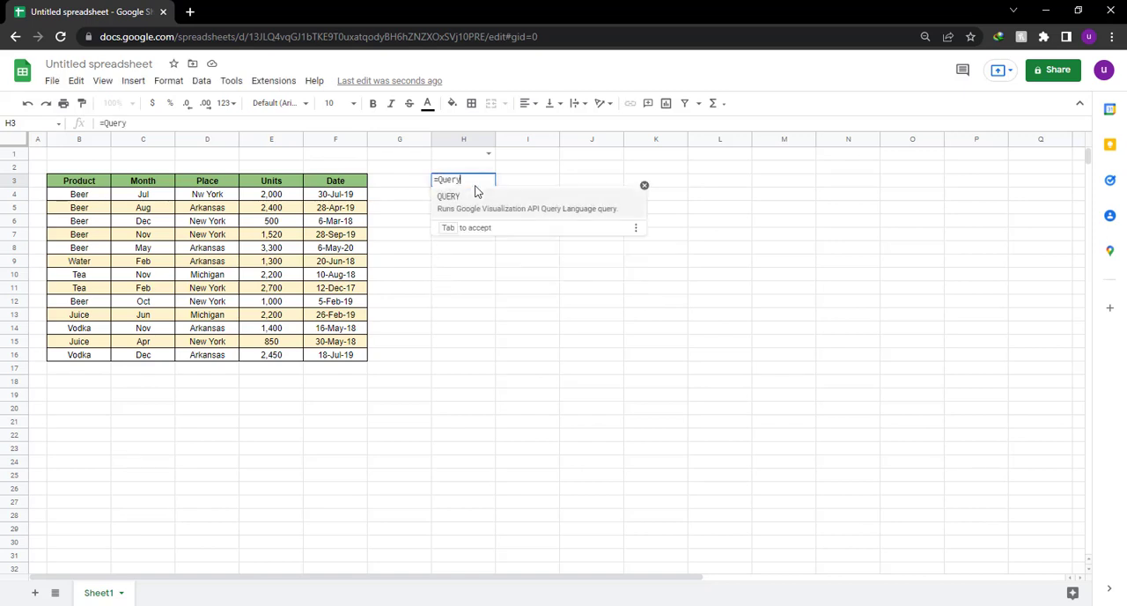
{"action": "key", "text": "Tab"}
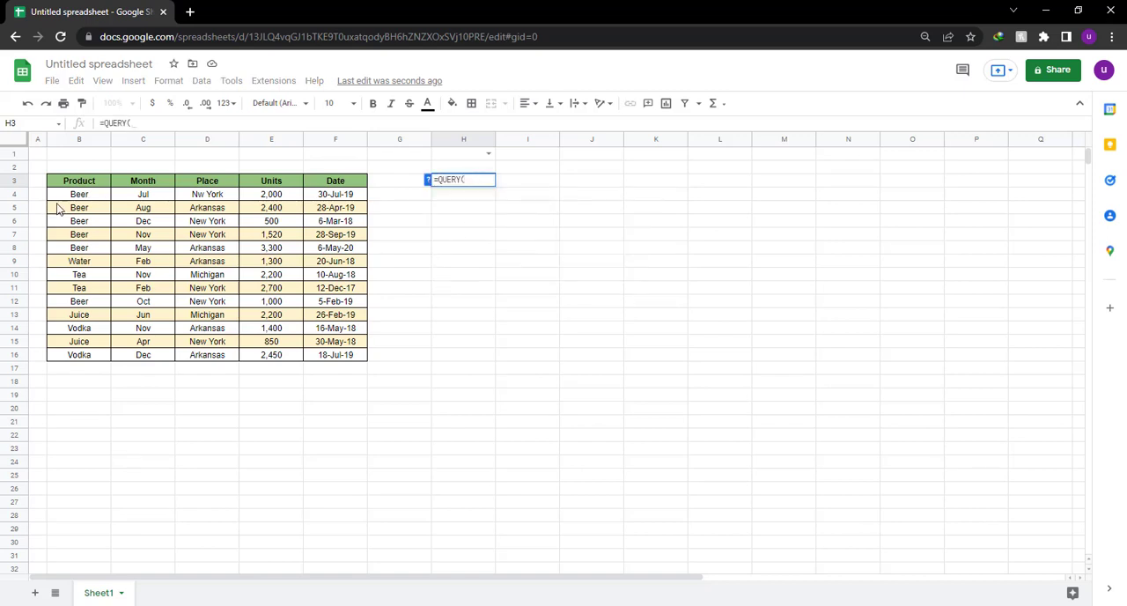
{"action": "left_click_drag", "start_coordinate": [89, 185], "coordinate": [352, 363]}
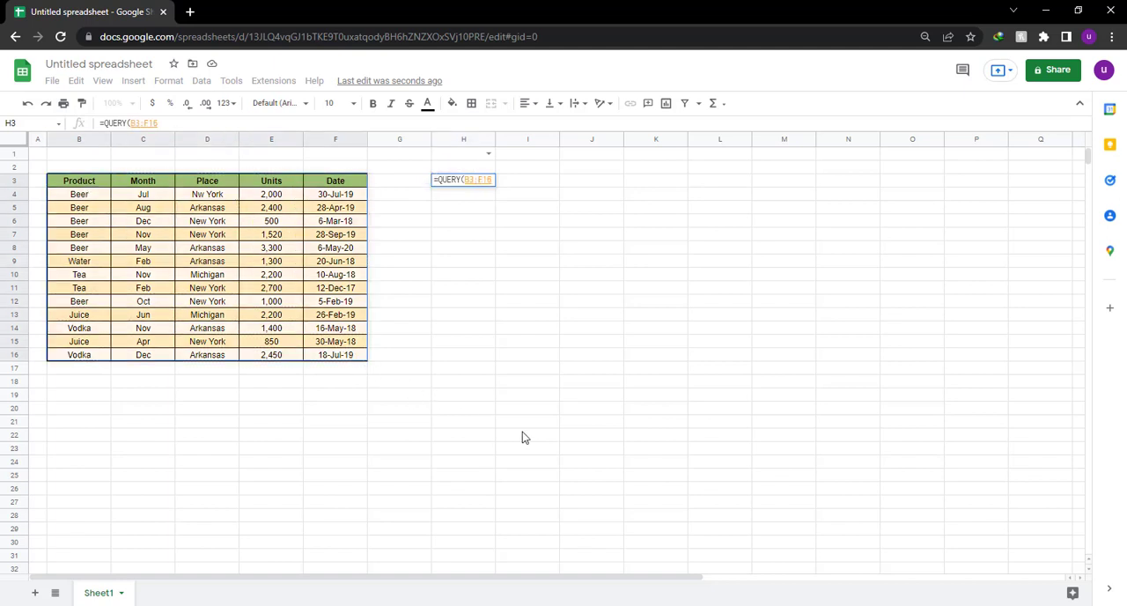
{"action": "type", "text": ","}
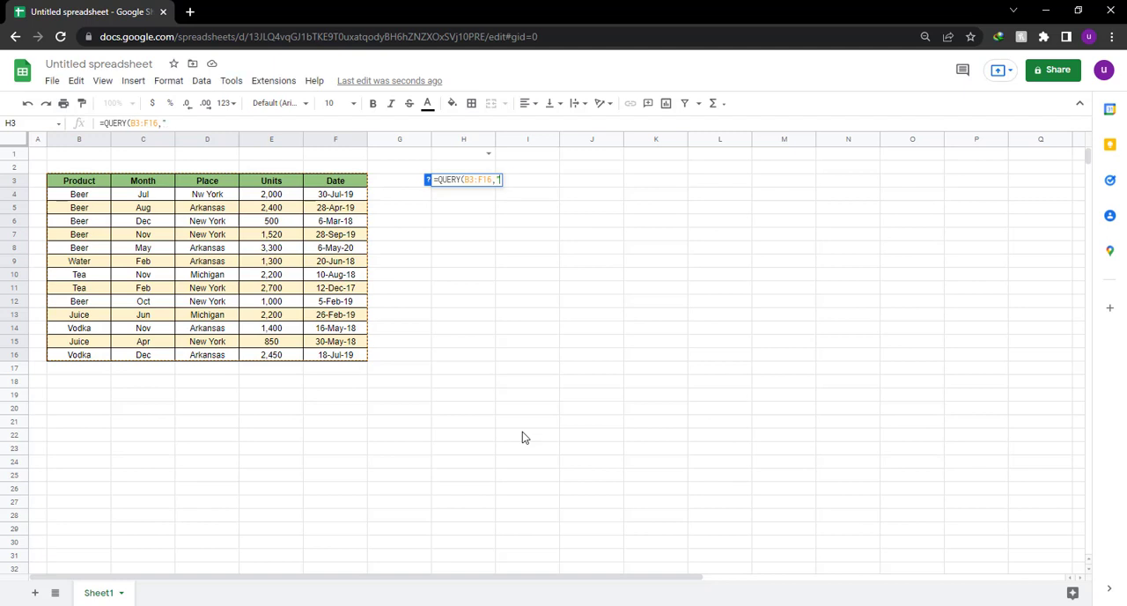
{"action": "type", "text": "\"select "}
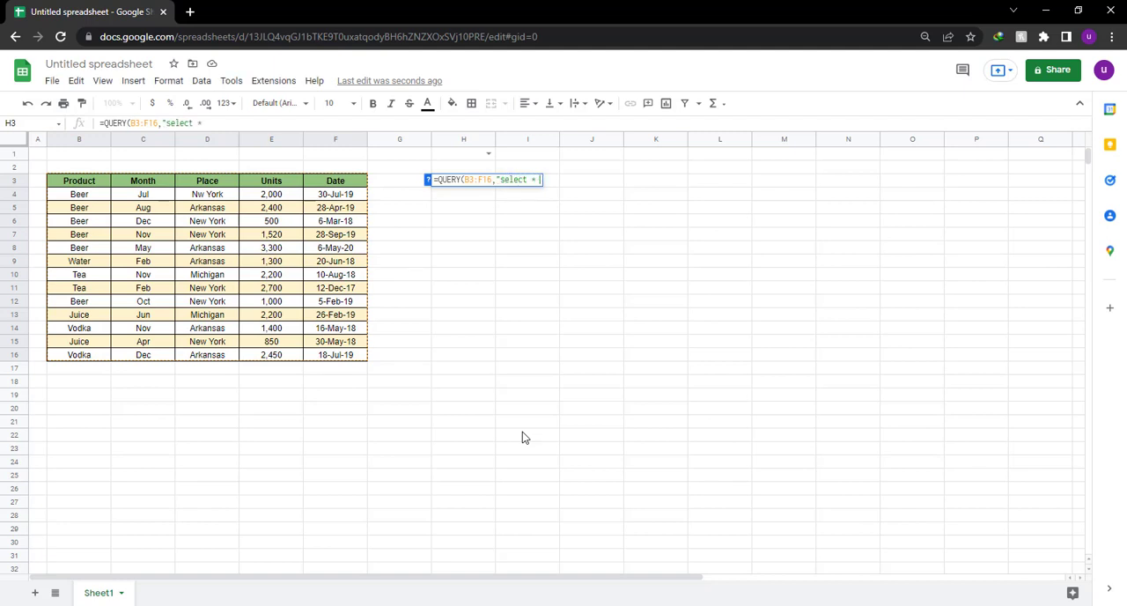
{"action": "type", "text": "* limit 5"}
{"action": "type", "text": ")"}
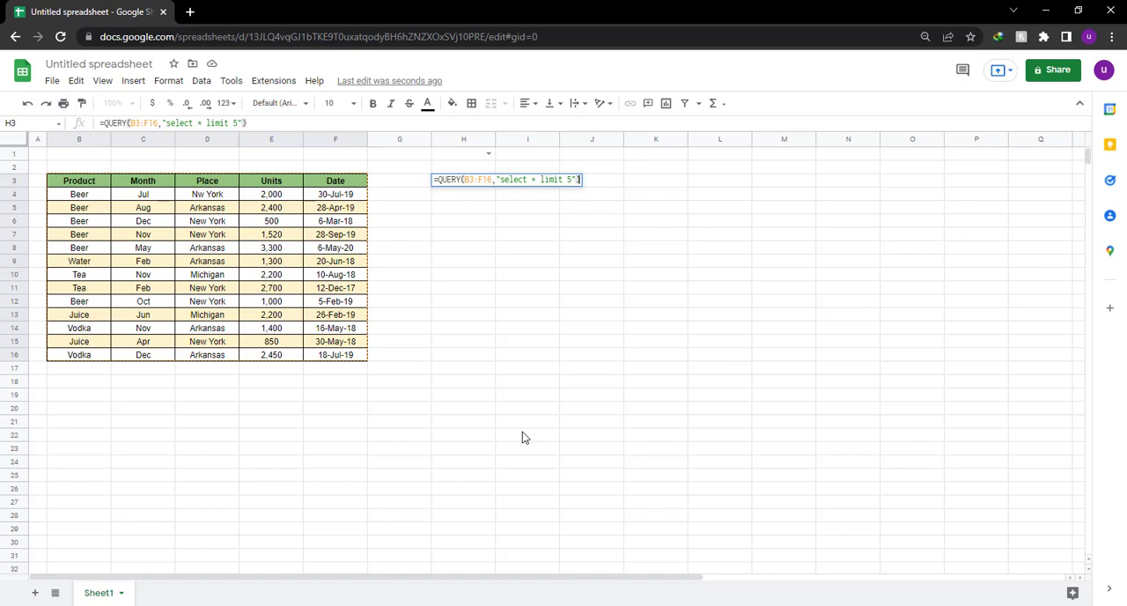
{"action": "key", "text": "Return"}
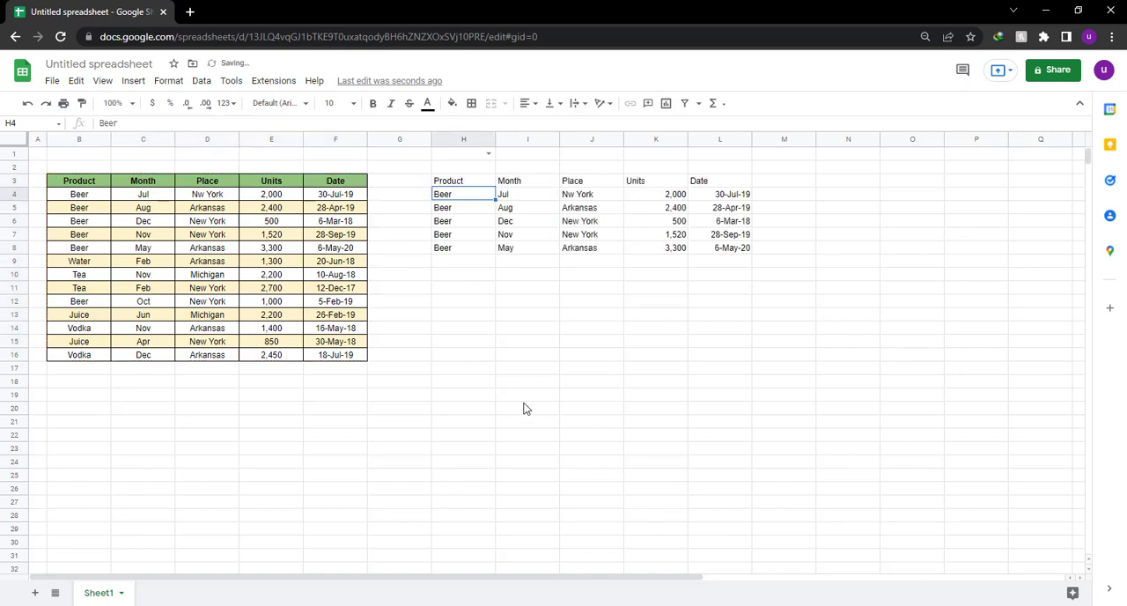
Highlight the returned rows H4:L8, open the formula in H3 for viewing, and switch to Notepad.
{"action": "left_click_drag", "start_coordinate": [465, 194], "coordinate": [731, 249]}
{"action": "key", "text": "alt+Tab"}
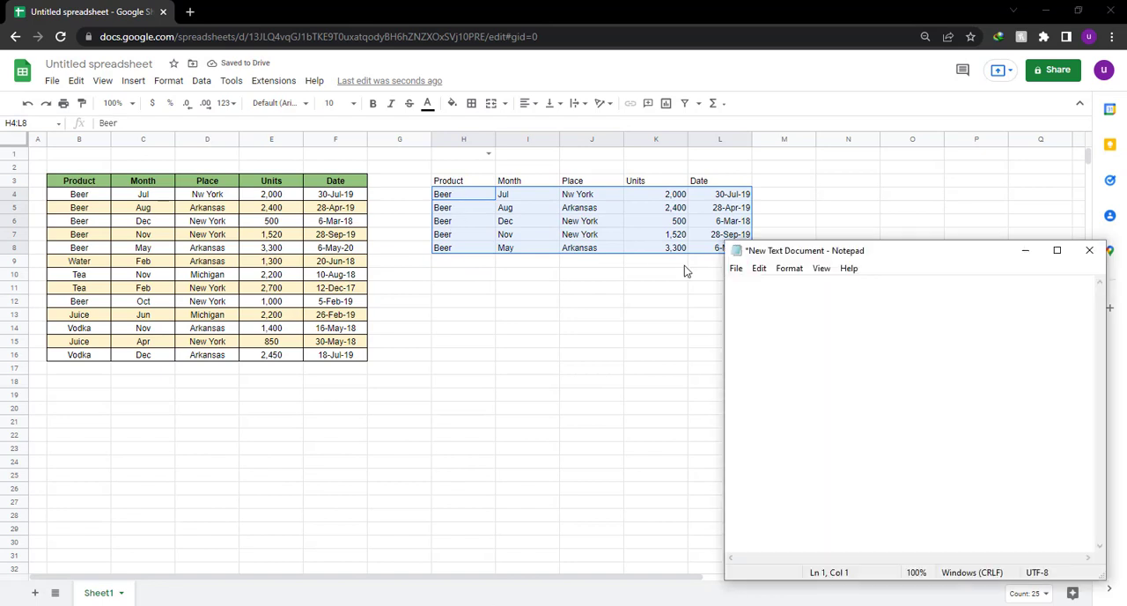
{"action": "double_click", "coordinate": [461, 181]}
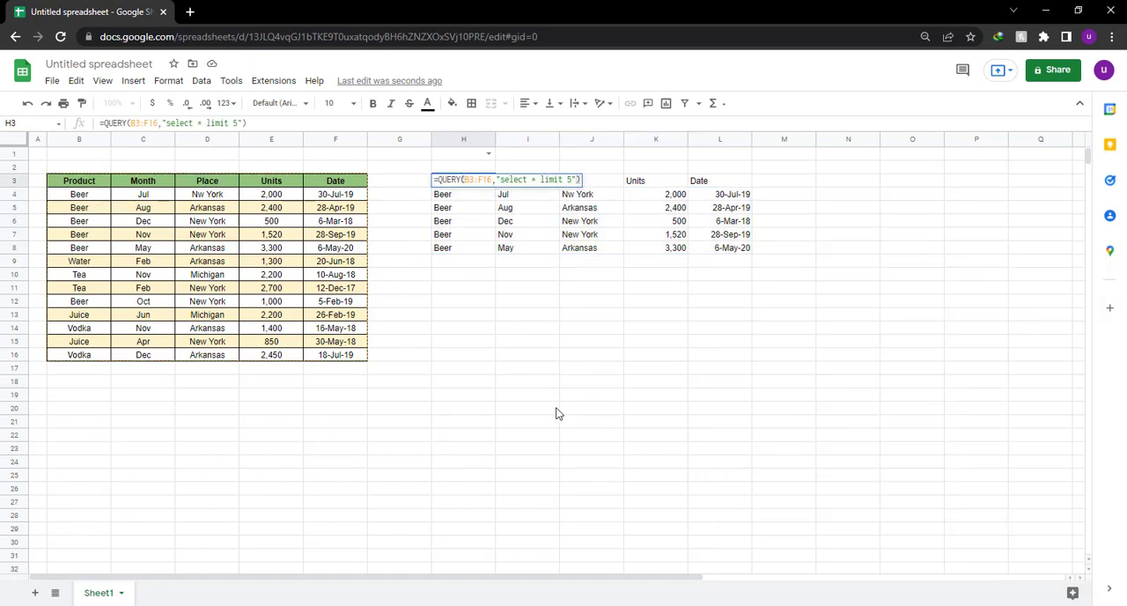
{"action": "key", "text": "alt+Tab"}
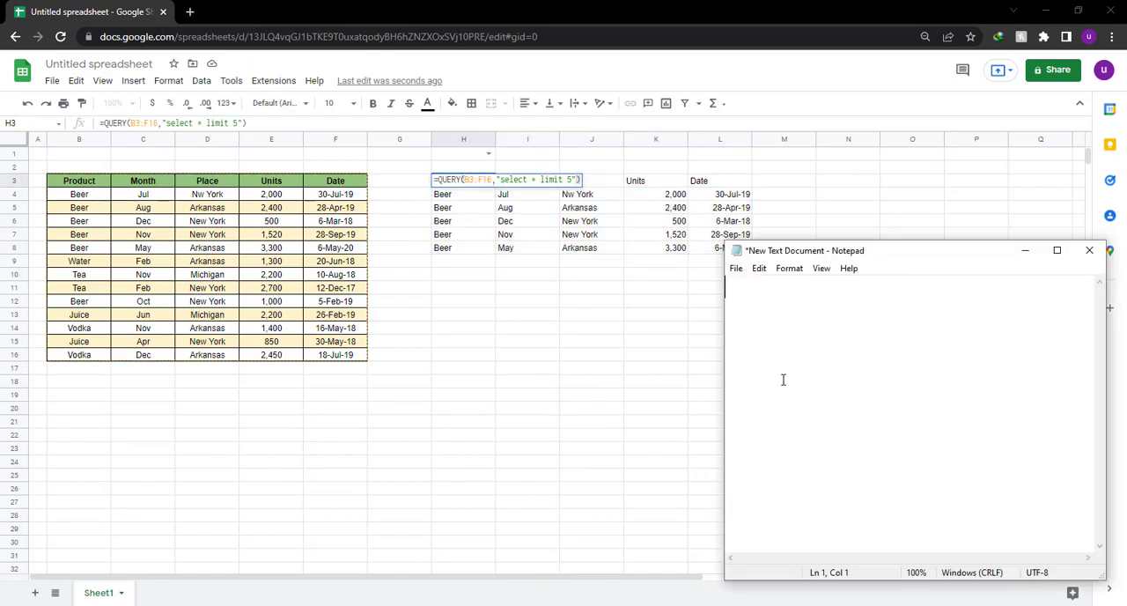
Start the empty Notepad note with the line "what i did here is i asked".
{"action": "type", "text": "whar"}
{"action": "type", "text": "t i did here is "}
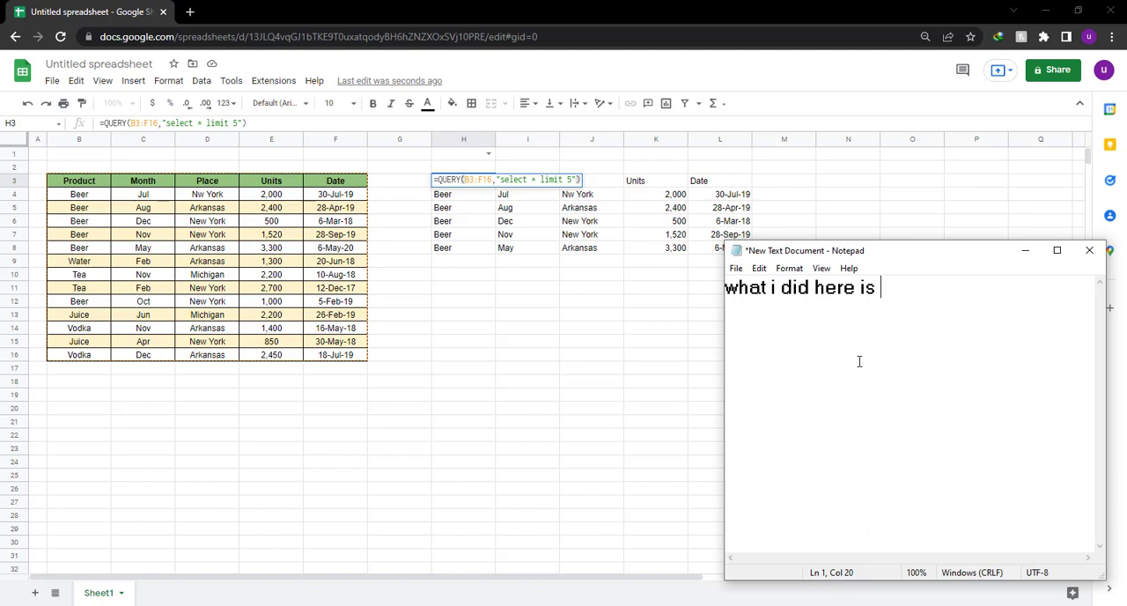
{"action": "type", "text": "i asked"}
{"action": "key", "text": "BackSpace"}
{"action": "key", "text": "BackSpace"}
{"action": "type", "text": "ed"}
Continue the note below a blank line with "the query to pull all columns the star here *".
{"action": "key", "text": "Return"}
{"action": "key", "text": "Return"}
{"action": "type", "text": "the query"}
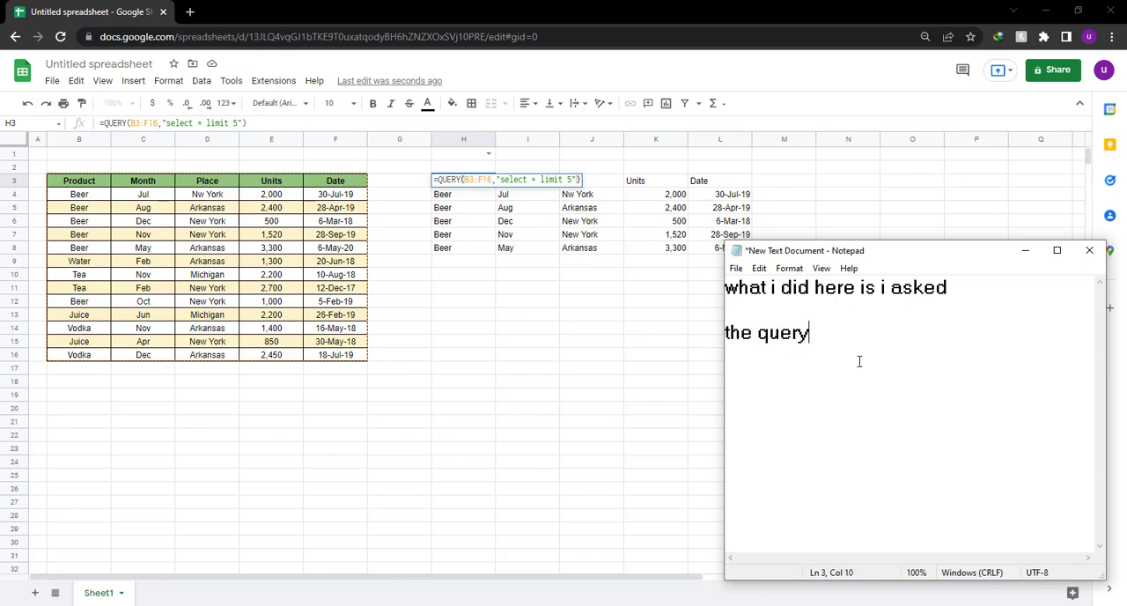
{"action": "type", "text": " to pull all "}
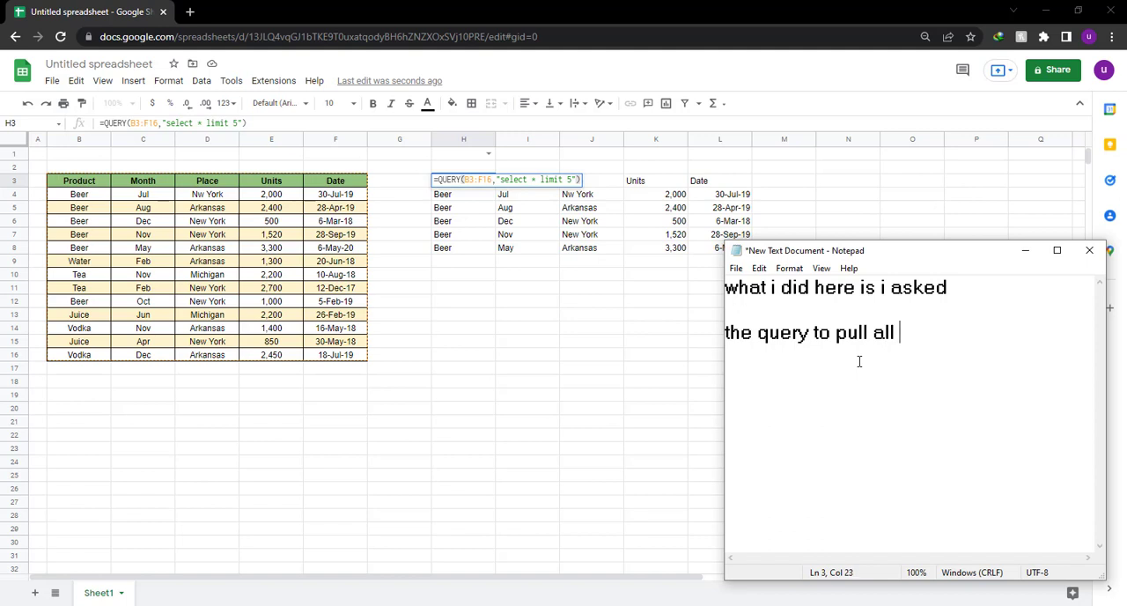
{"action": "type", "text": "columns"}
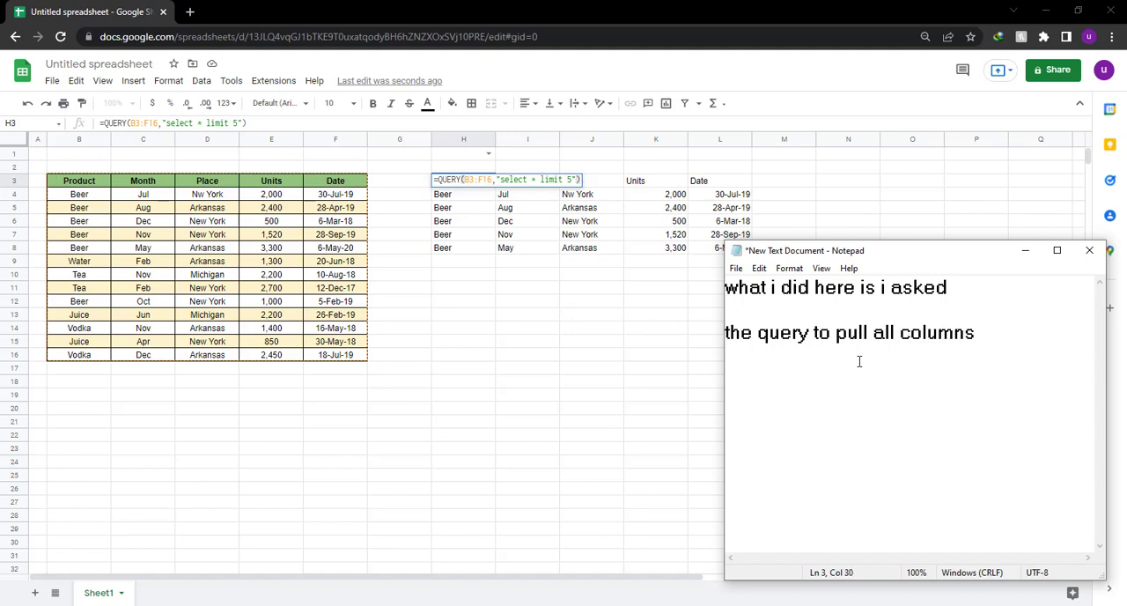
{"action": "type", "text": " the star h"}
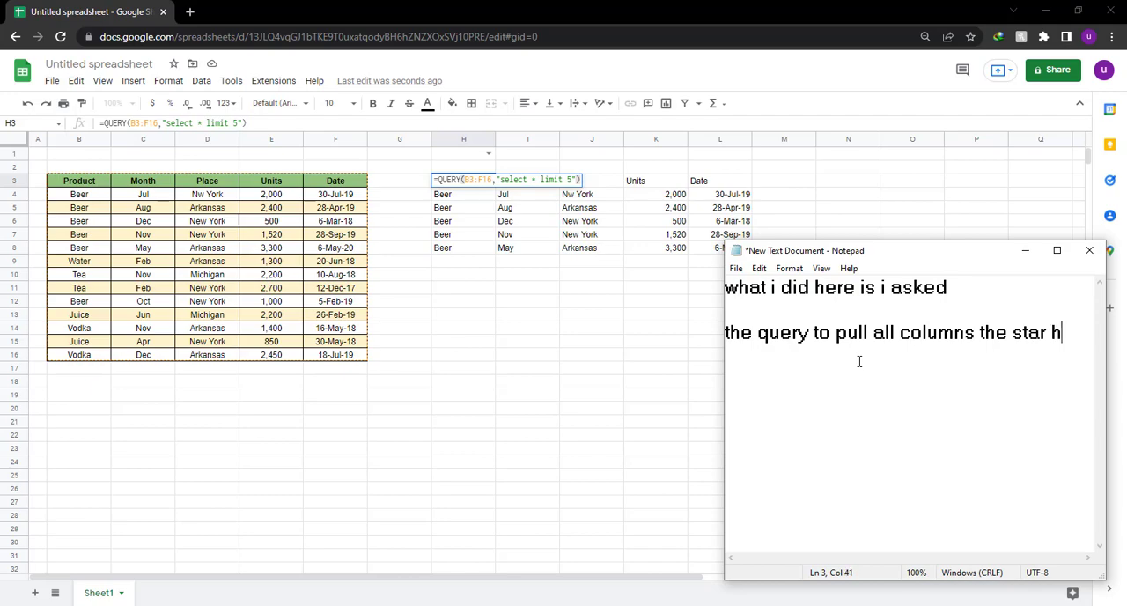
{"action": "type", "text": "ere * "}
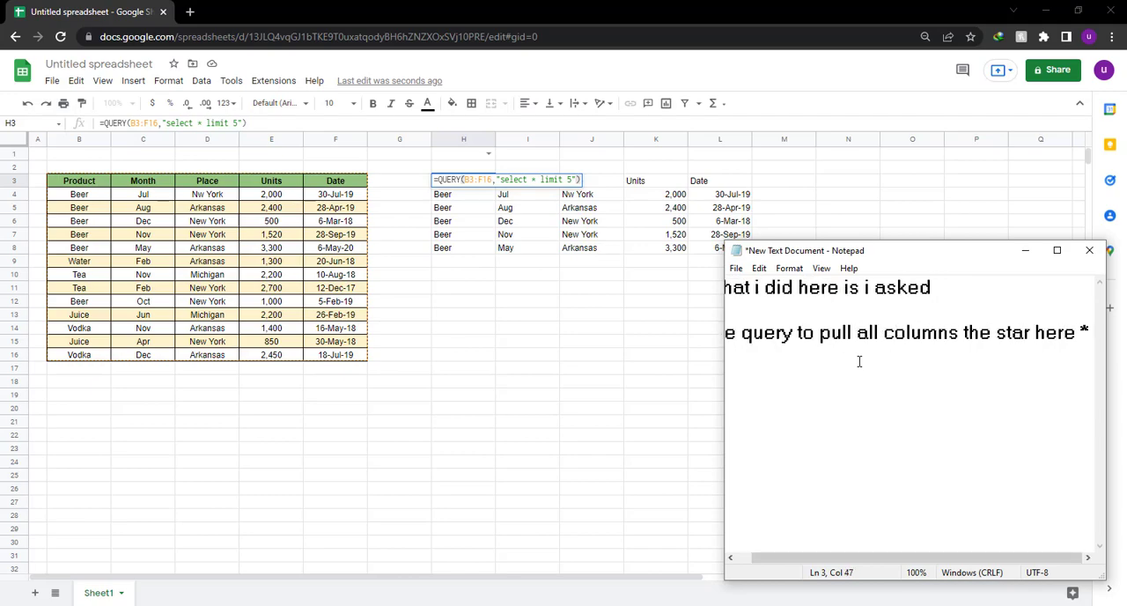
{"action": "type", "text": "meas"}
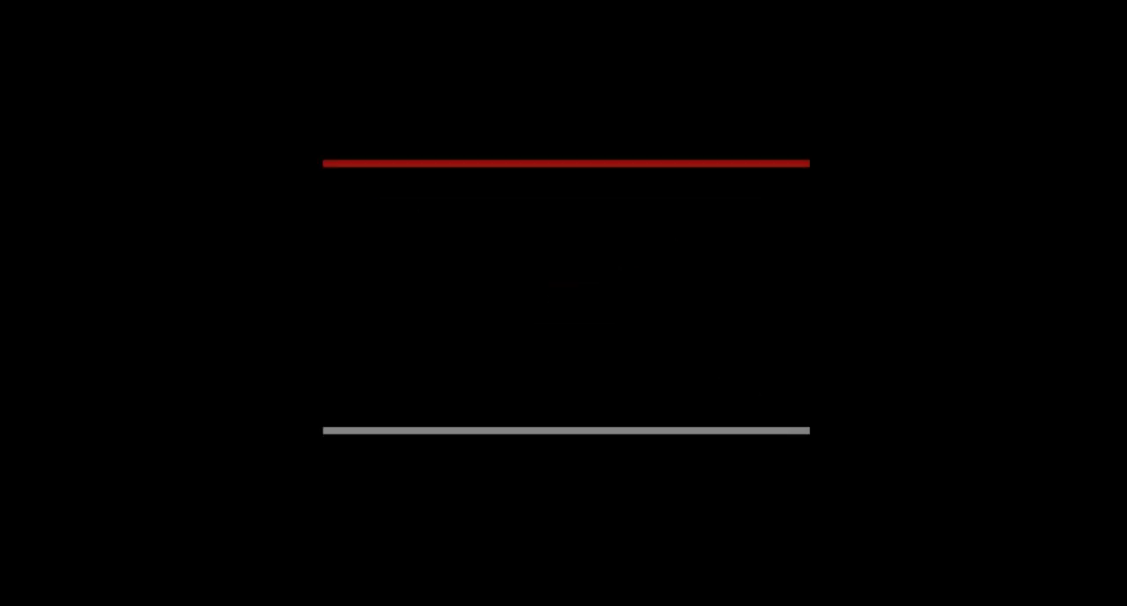